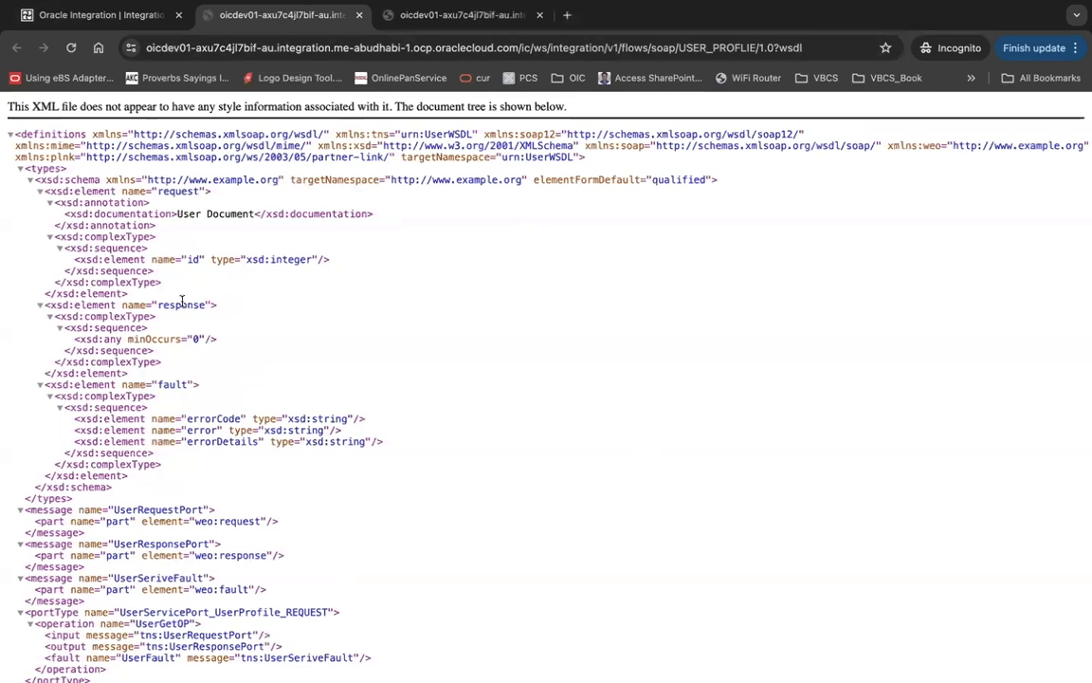
Examine the xsd:any element inside the response definition of the USER_PROFLIE WSDL.
drag(75, 338, 119, 341)
click(255, 352)
drag(106, 339, 120, 341)
click(254, 344)
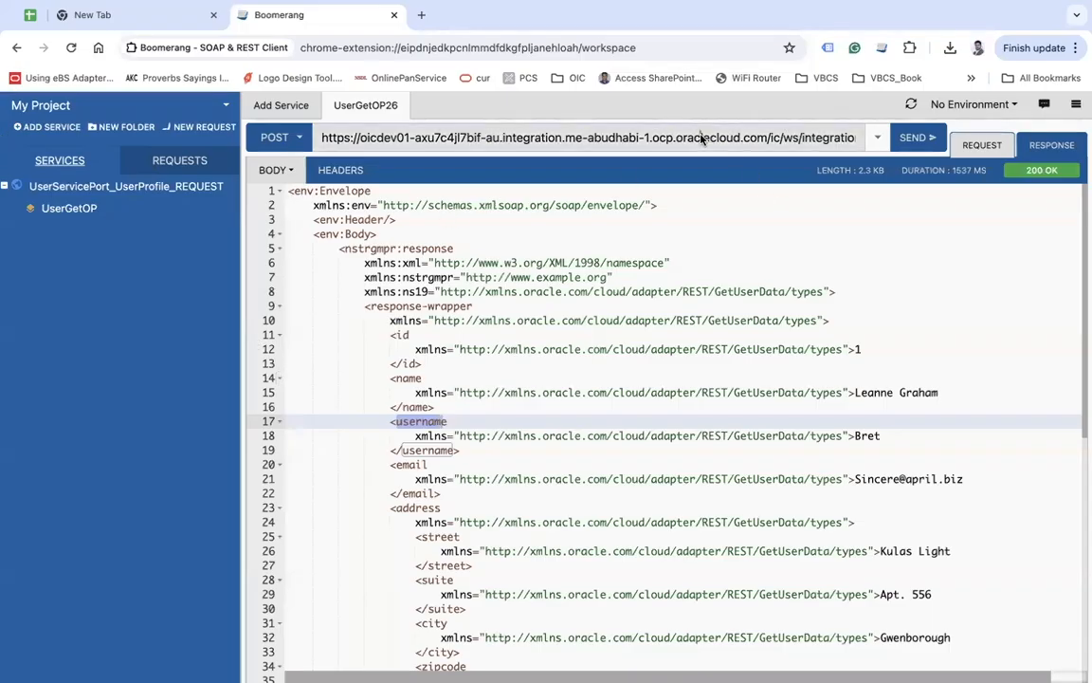
In Boomerang, review the XML body of the UserGetOP SOAP request and send it.
click(979, 145)
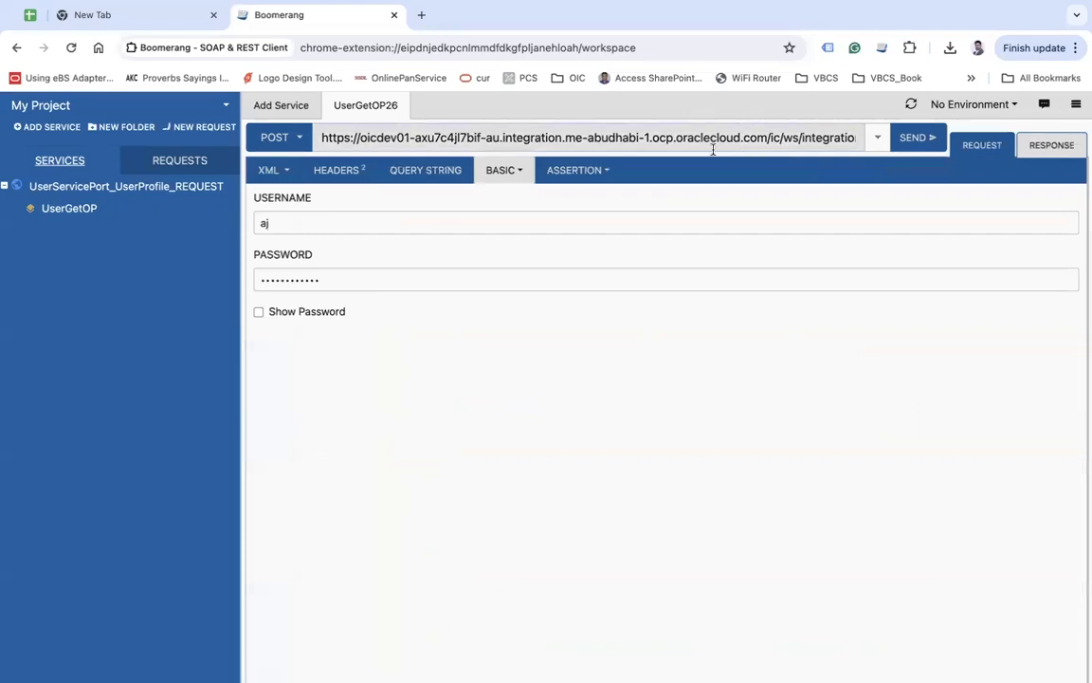
click(269, 170)
drag(748, 137, 932, 151)
click(758, 258)
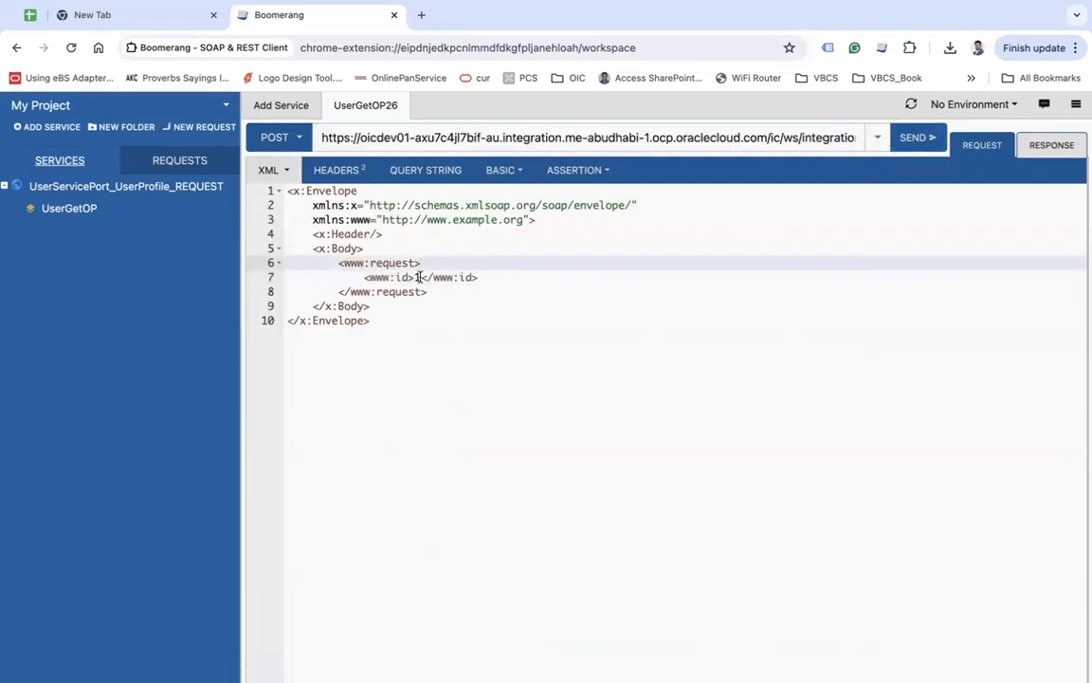
click(418, 277)
click(909, 139)
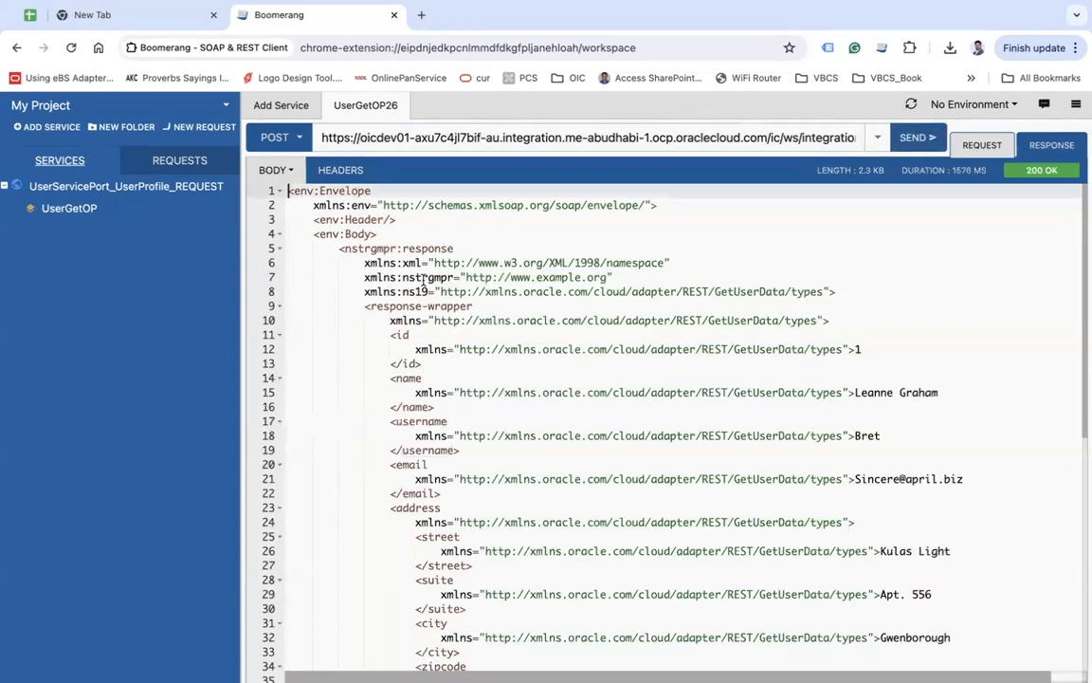
Examine the SOAP response body, including the response-wrapper and its id, name, username and email elements.
click(381, 249)
click(392, 290)
click(438, 335)
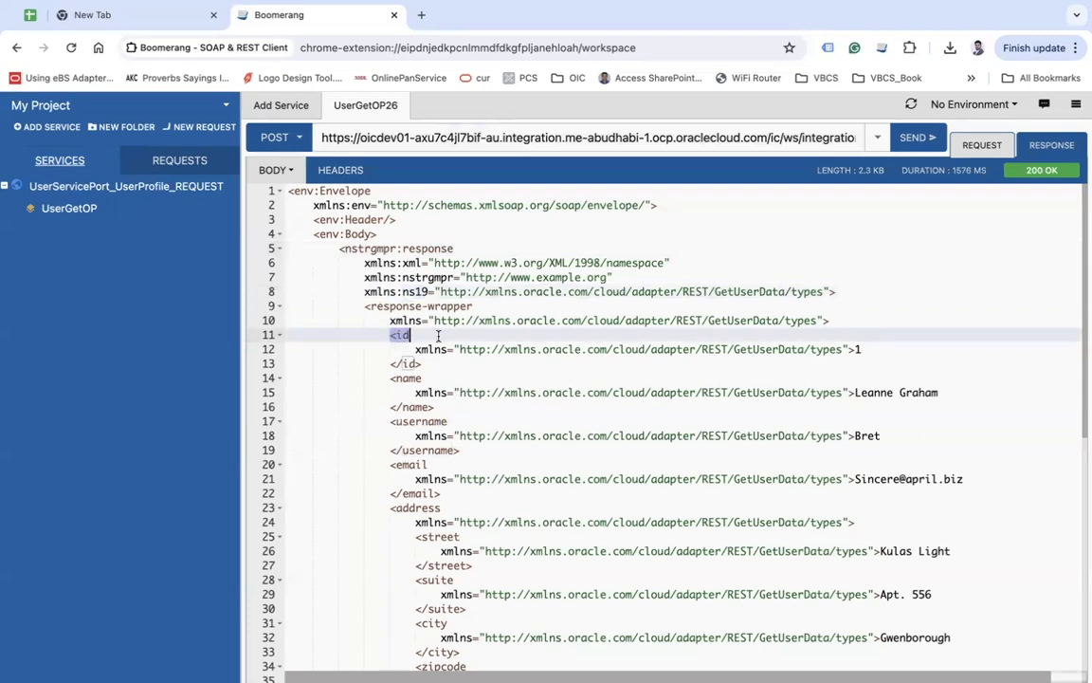
click(453, 407)
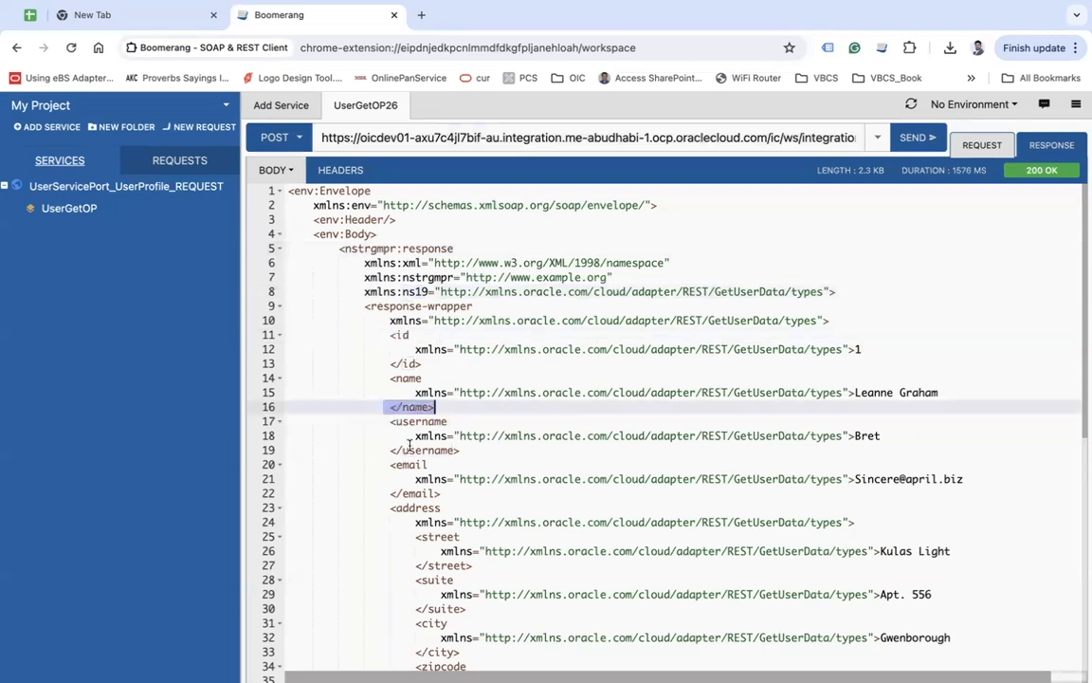
click(470, 420)
click(438, 465)
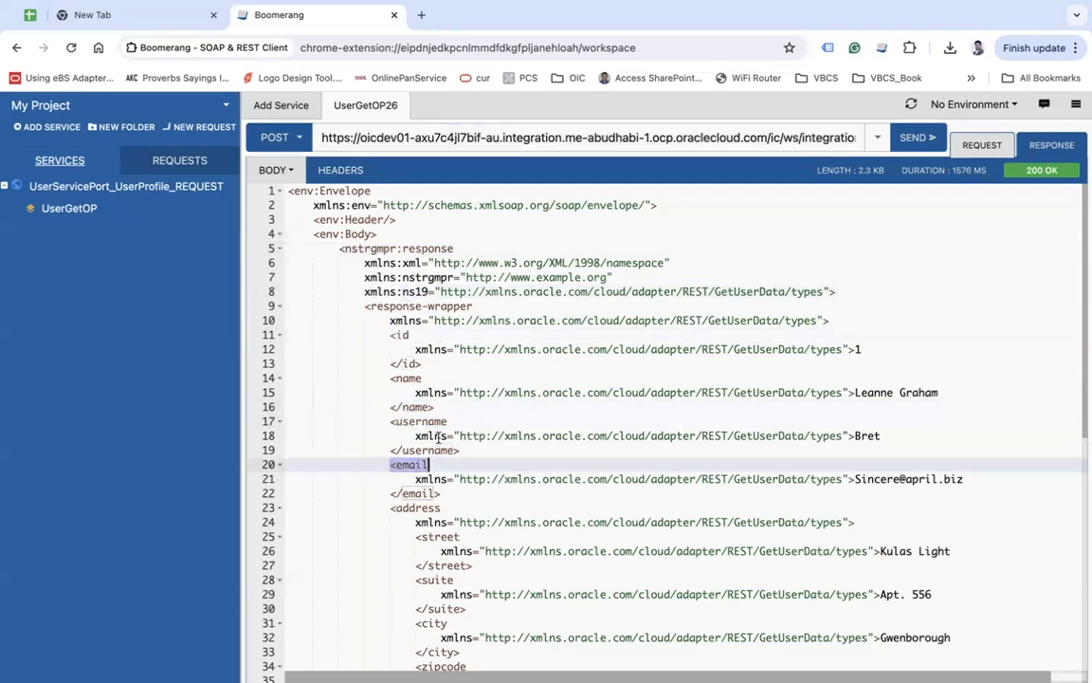
drag(319, 233, 429, 321)
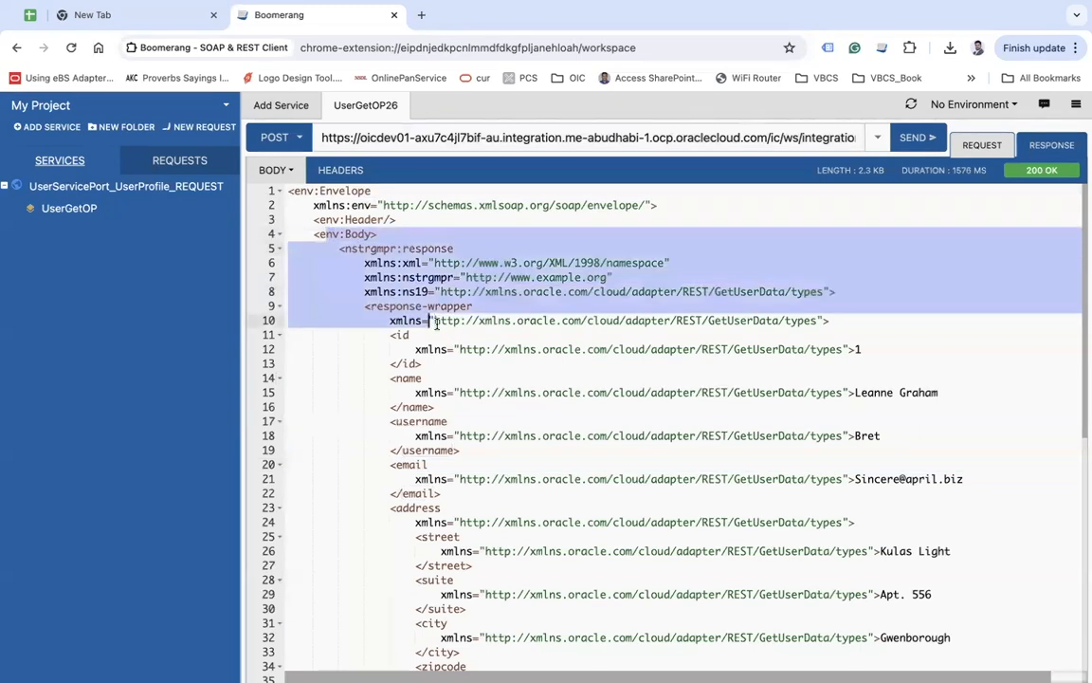
click(434, 320)
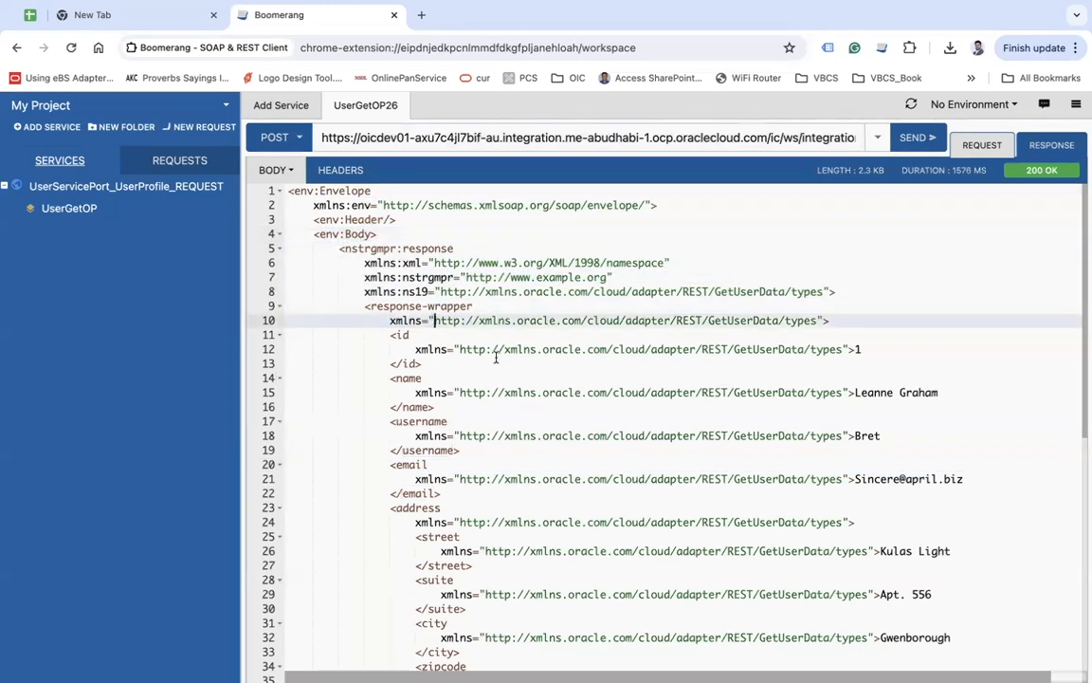
shift+click(339, 247)
click(617, 424)
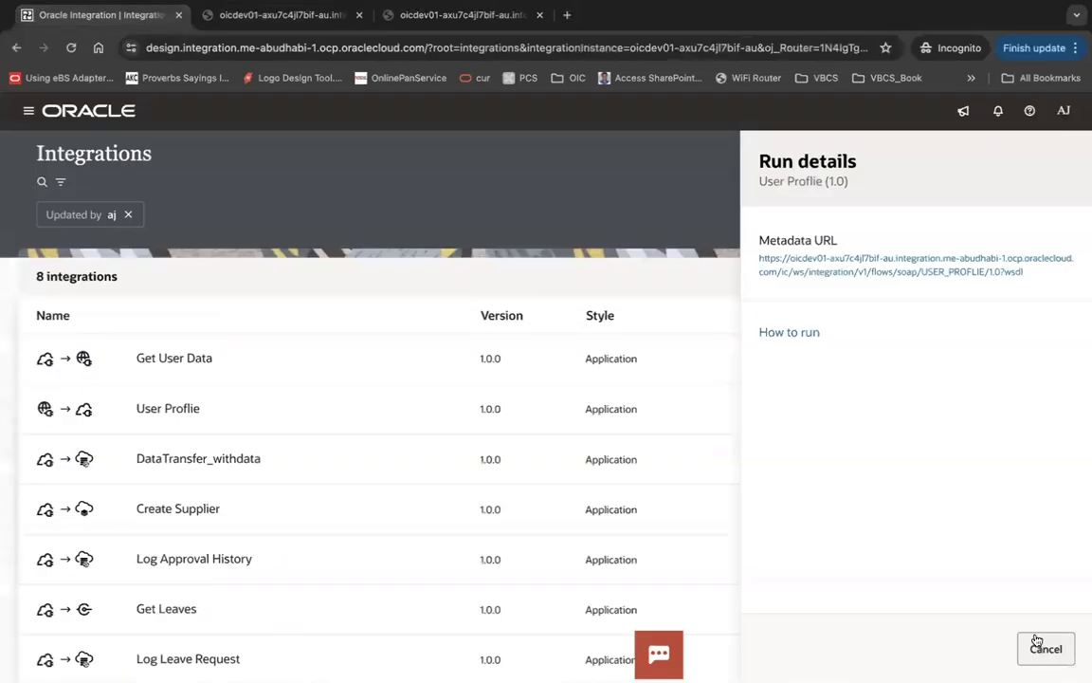
Back in Oracle Integration, dismiss the User Proflie run details and open jsonplaceholder.typicode.com/users/1 in a new browser tab.
click(1037, 641)
click(566, 16)
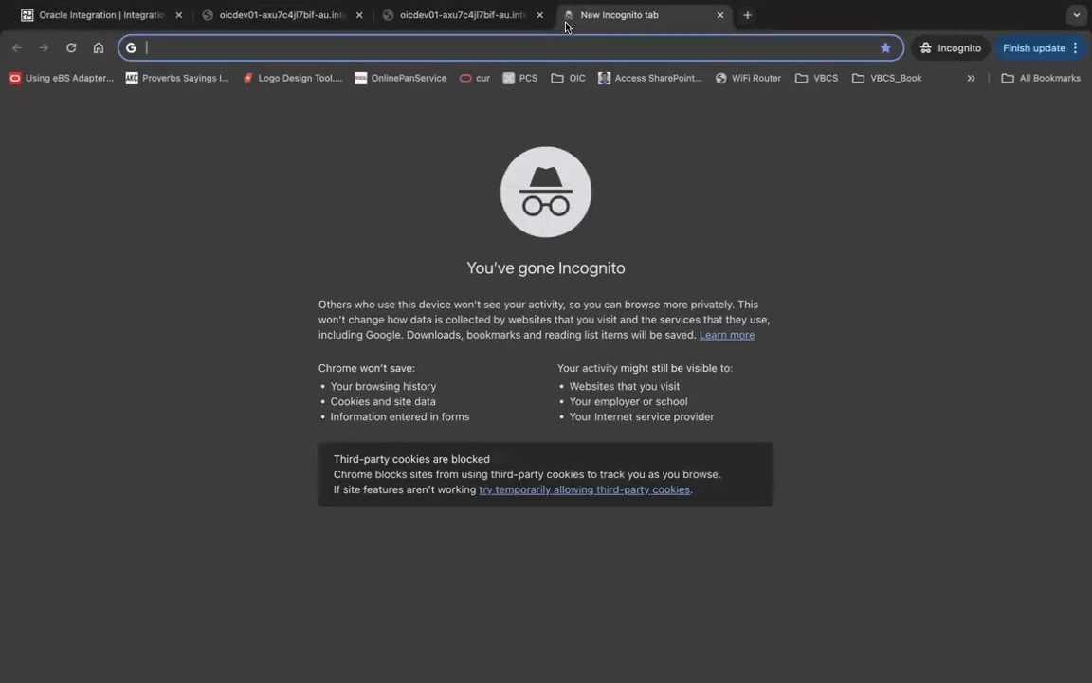
text(js)
key(Return)
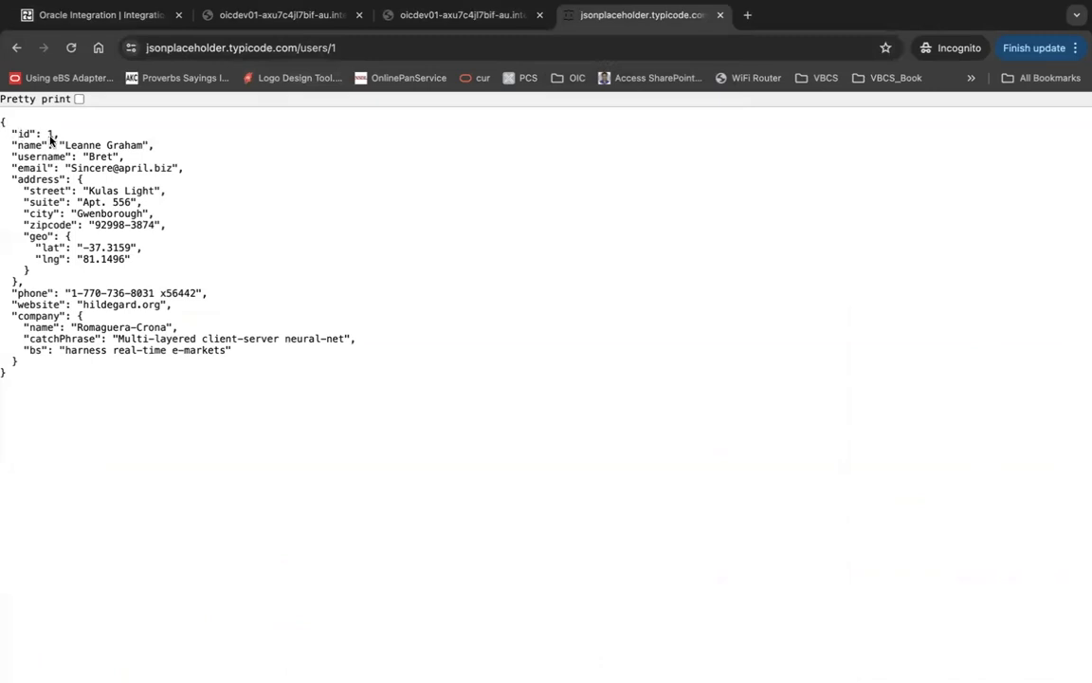
Compare the JSON payload from users/1 with the xsd:any response element in the WSDL.
click(275, 15)
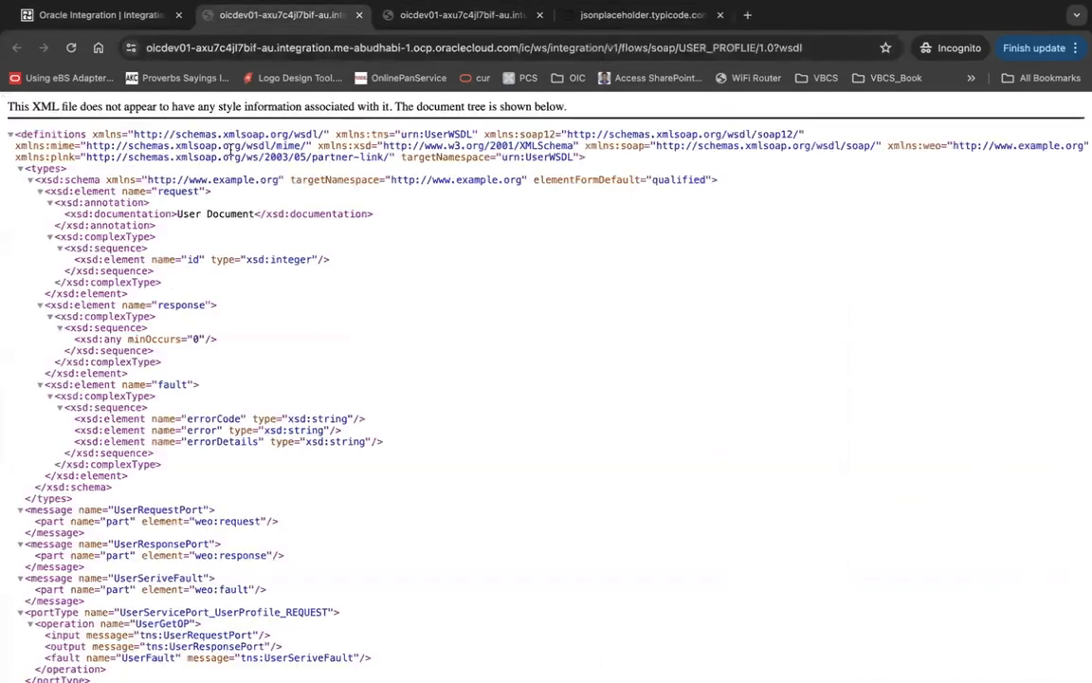
click(639, 19)
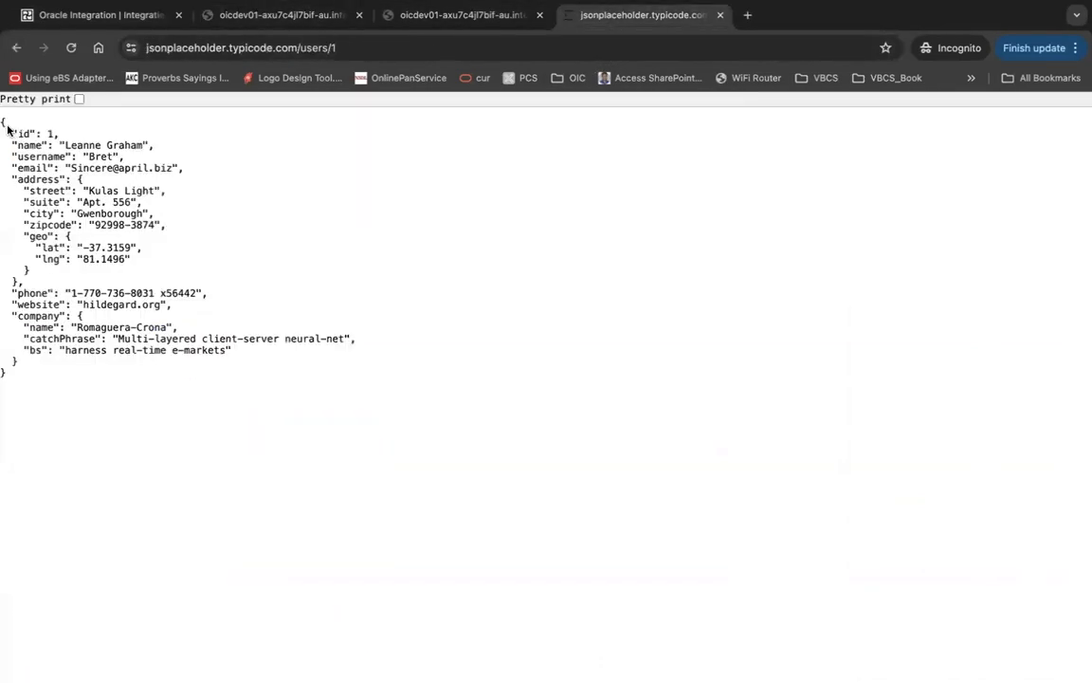
key(ctrl+a)
click(238, 431)
click(455, 16)
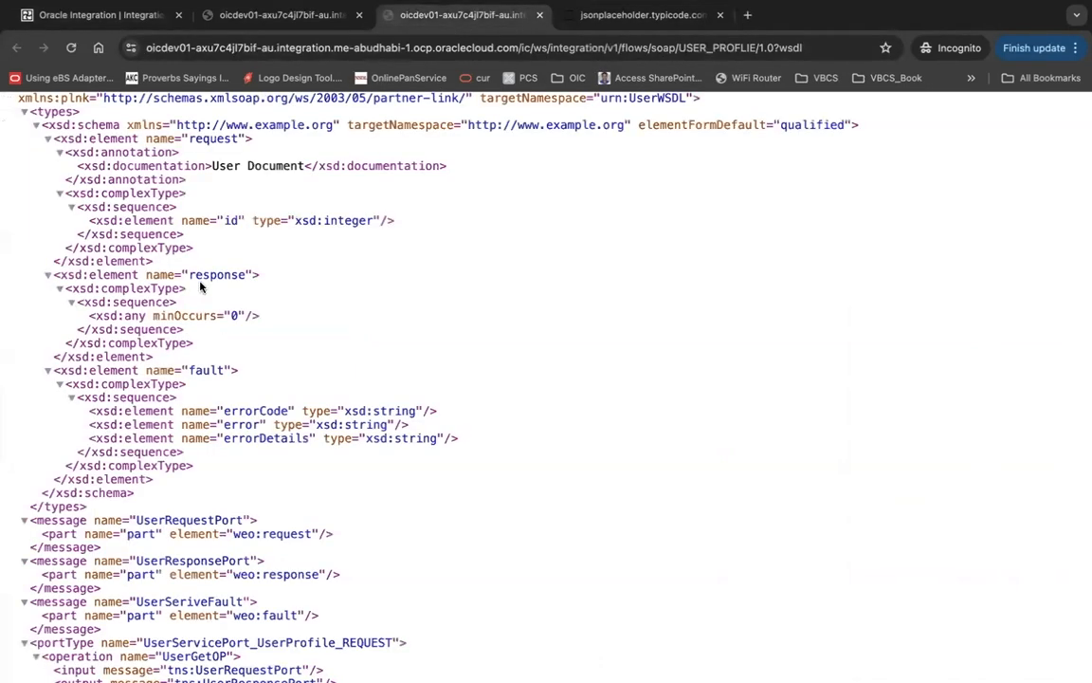
drag(89, 316, 147, 316)
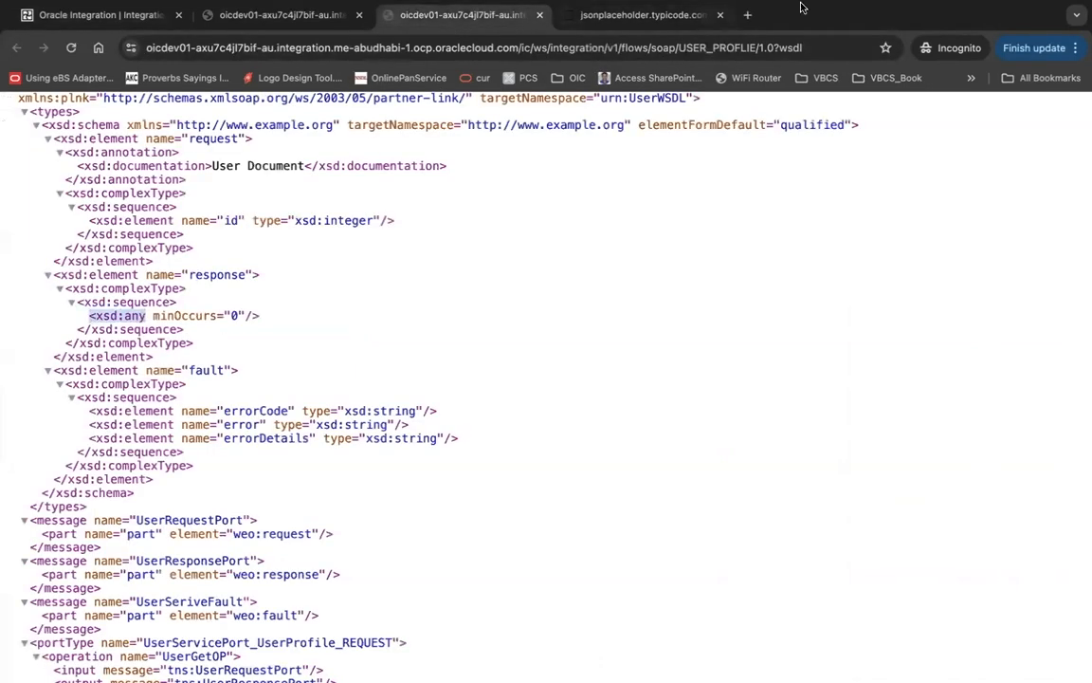
click(635, 15)
drag(32, 388, 3, 78)
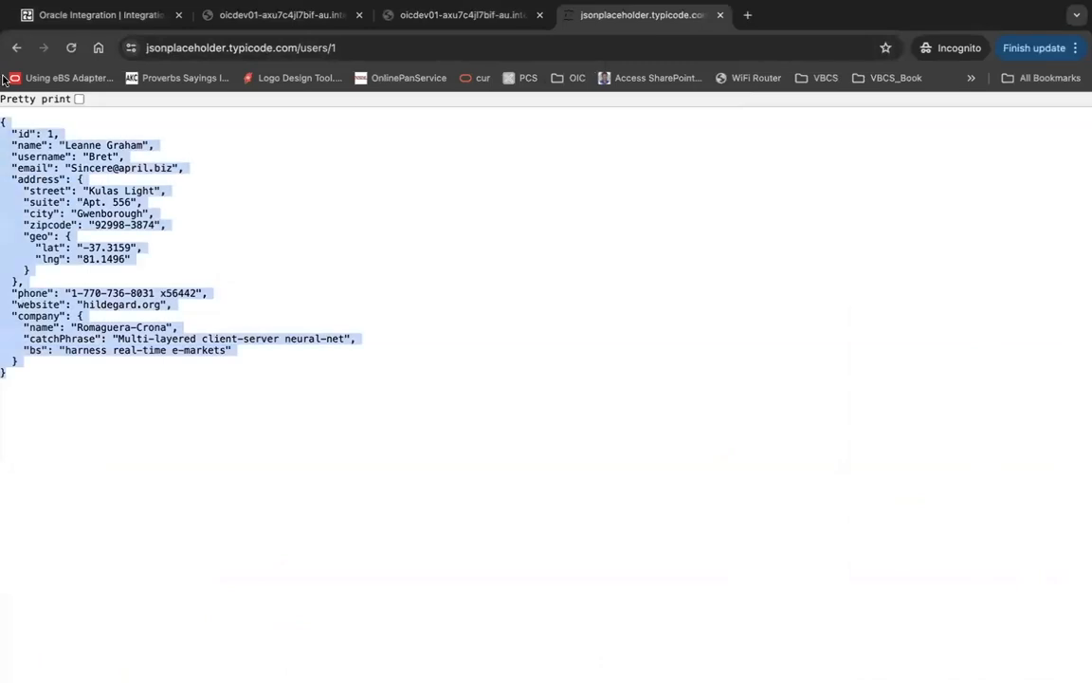
click(342, 333)
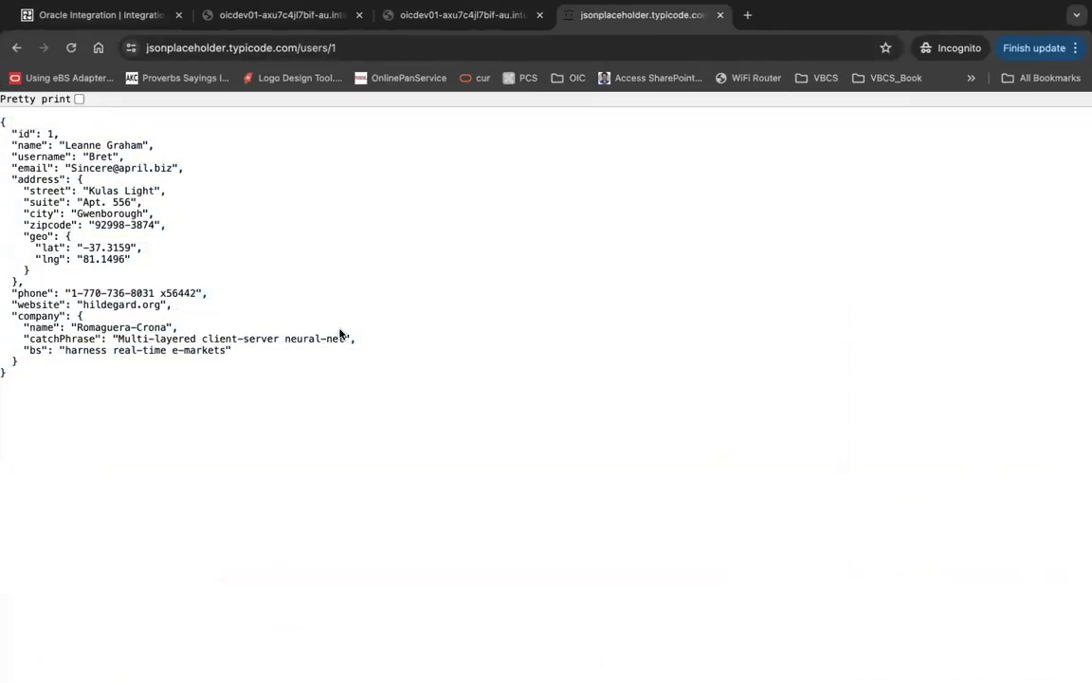
click(313, 17)
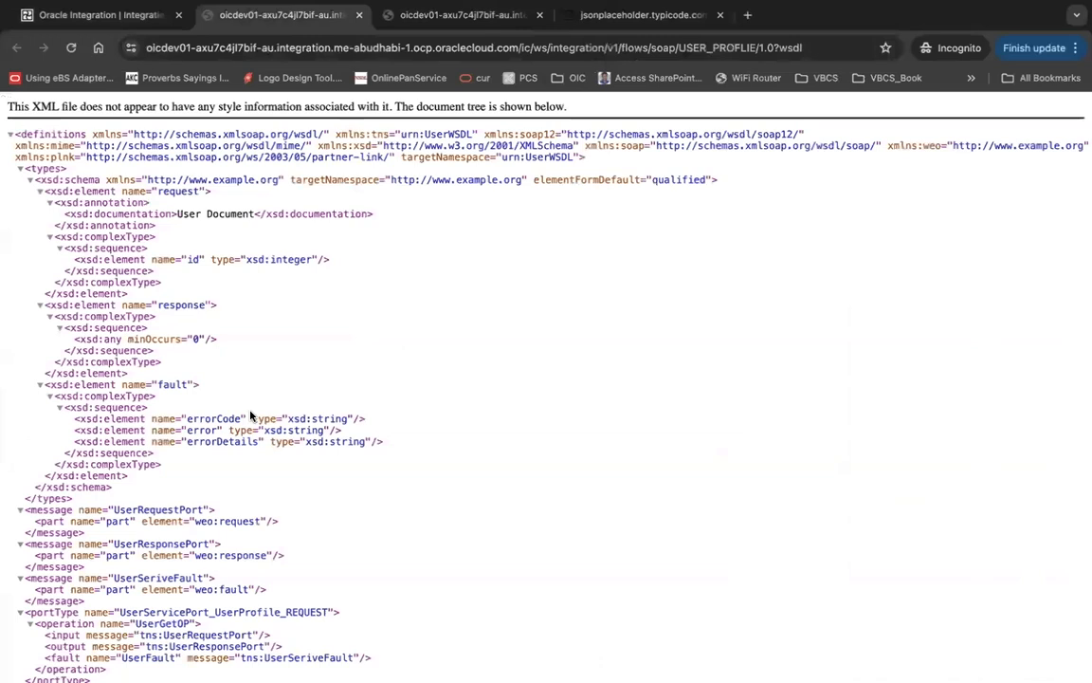
click(639, 15)
key(super+a)
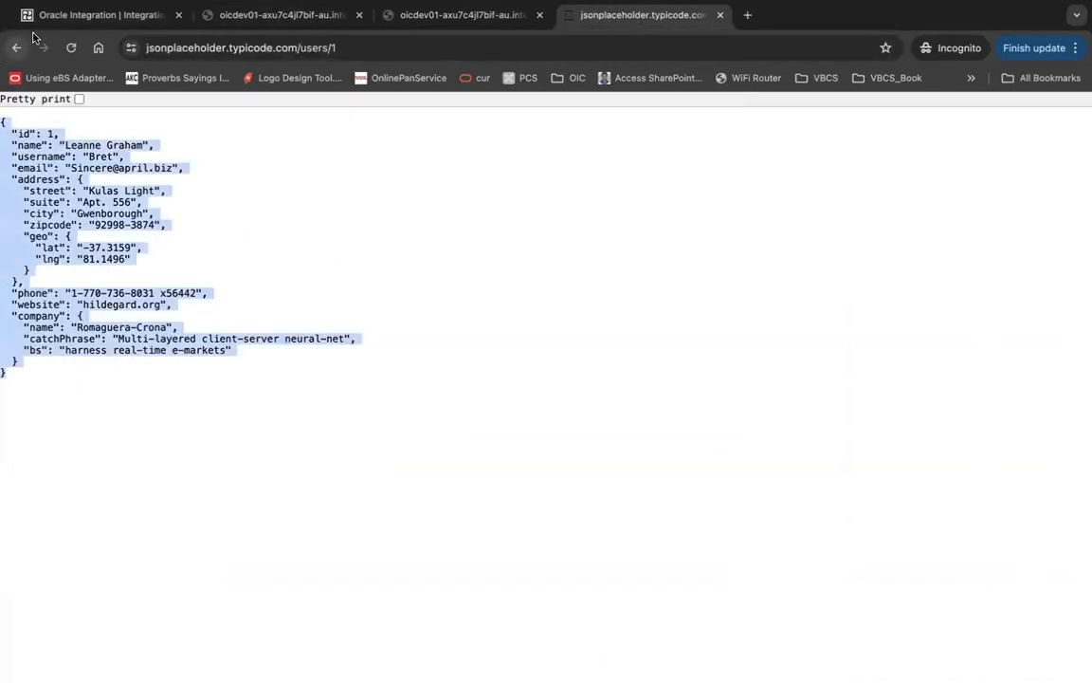
click(102, 16)
click(28, 111)
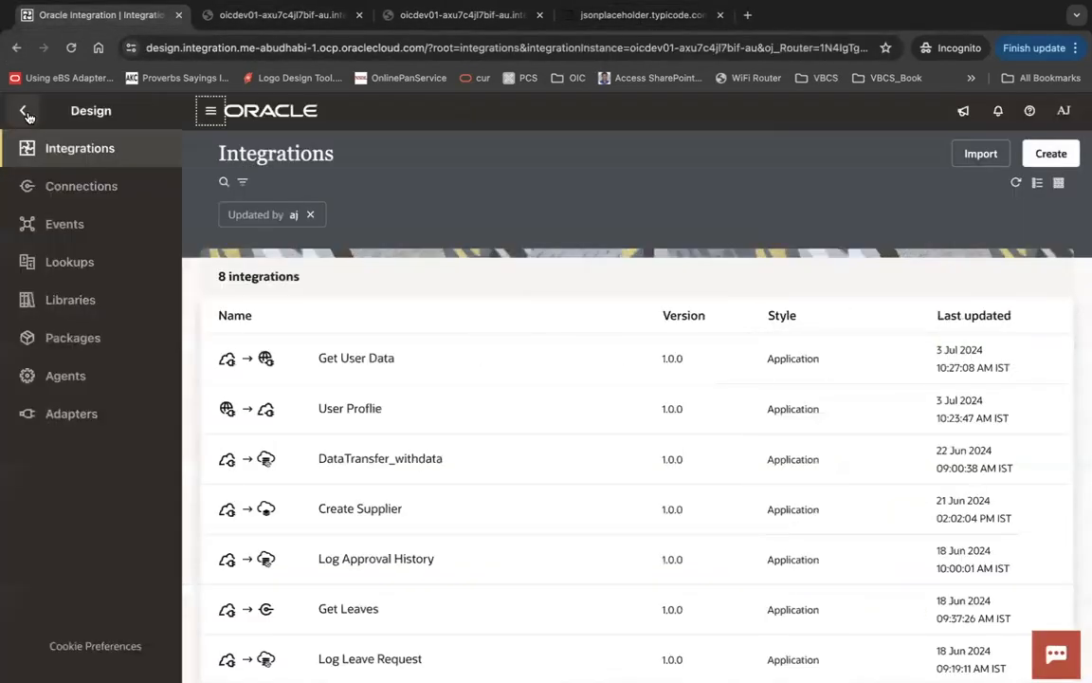
click(87, 184)
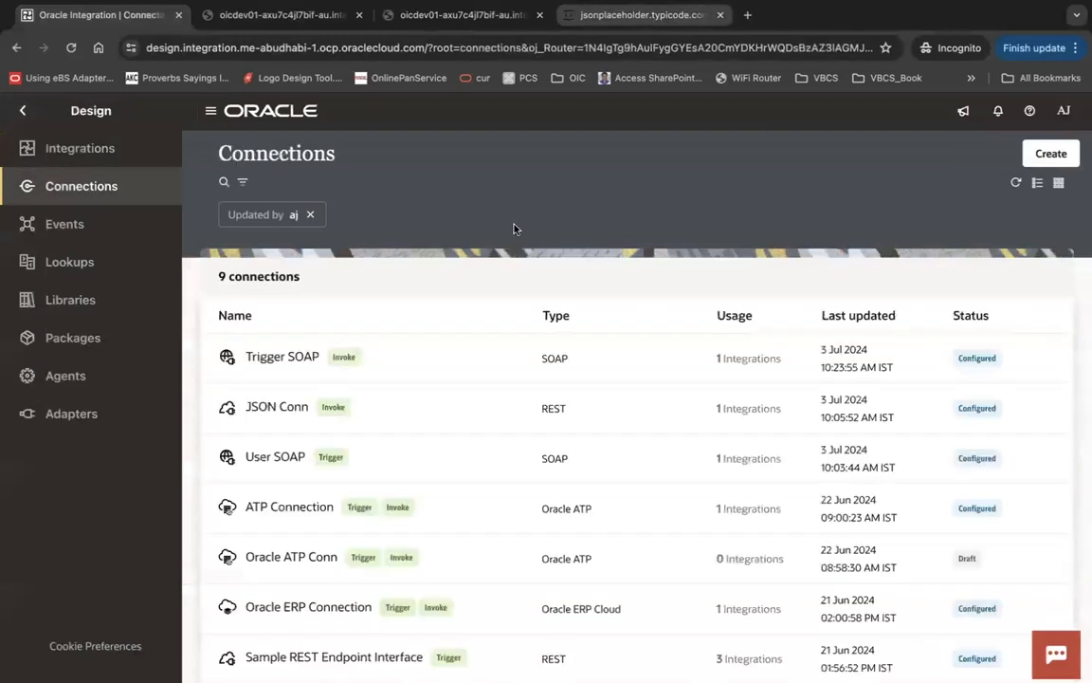
click(278, 410)
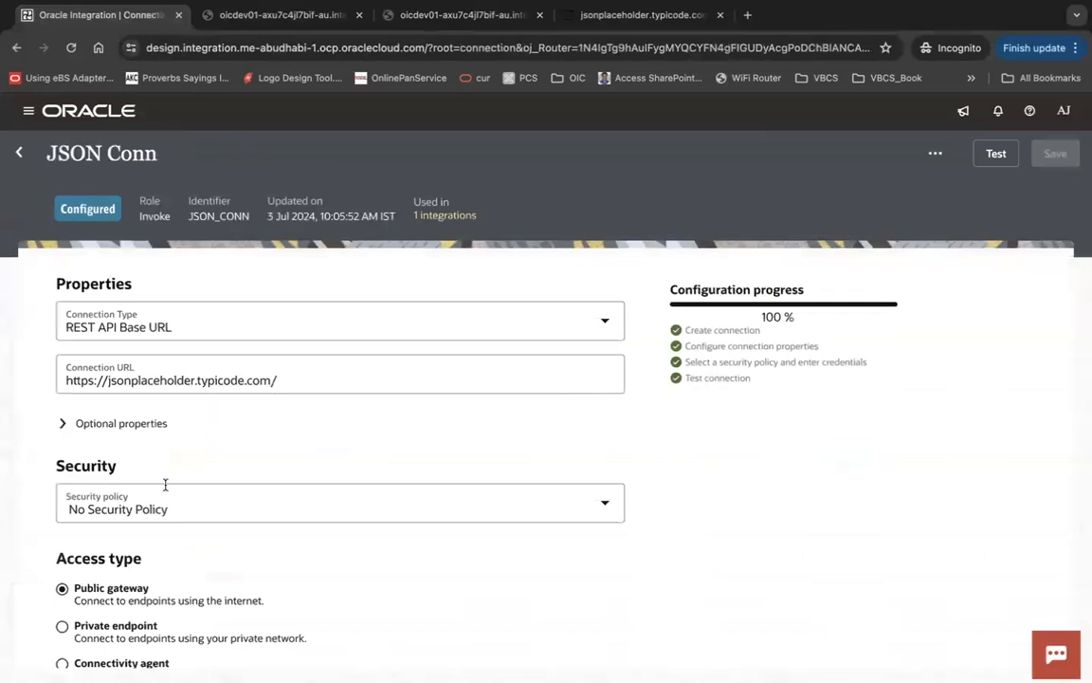
click(300, 383)
key(BackSpace)
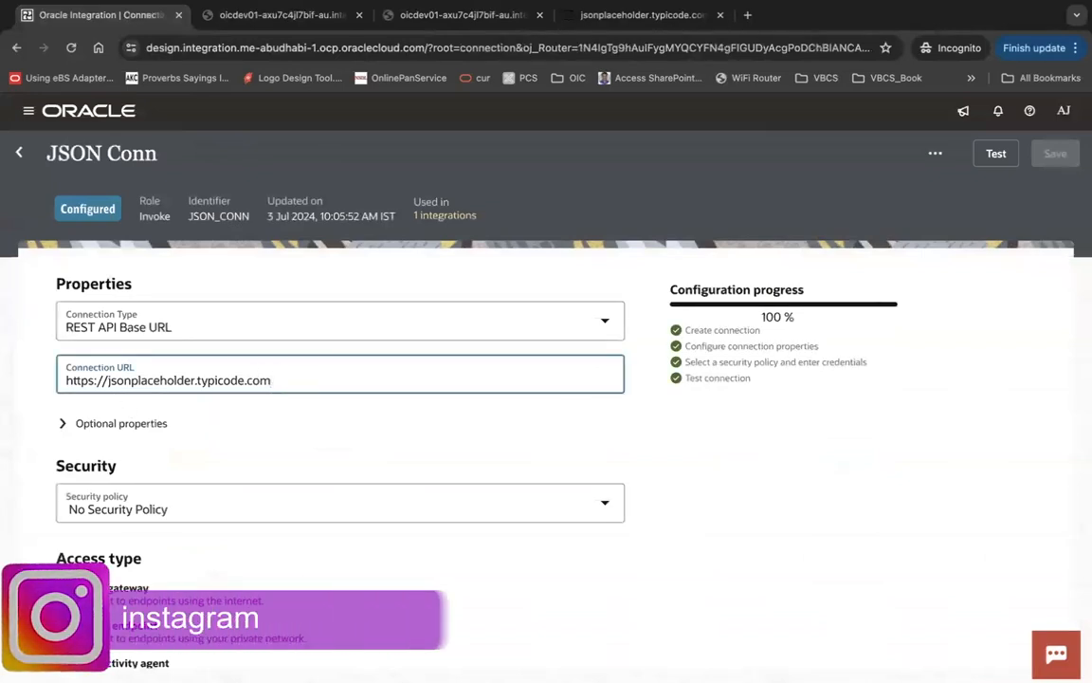
click(1055, 155)
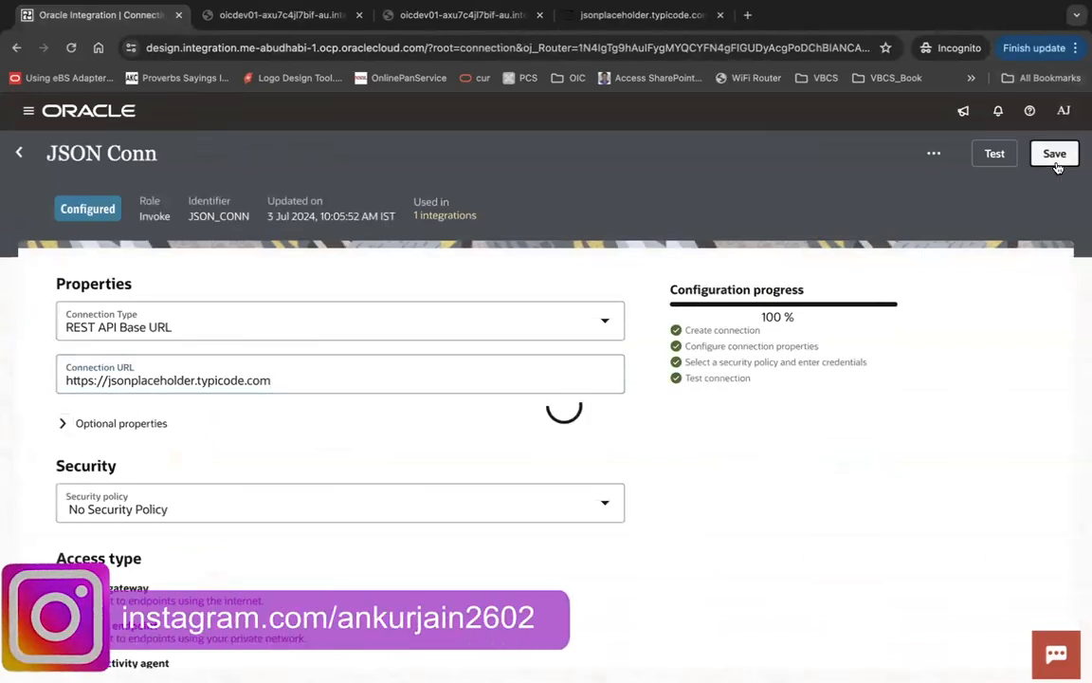
click(920, 654)
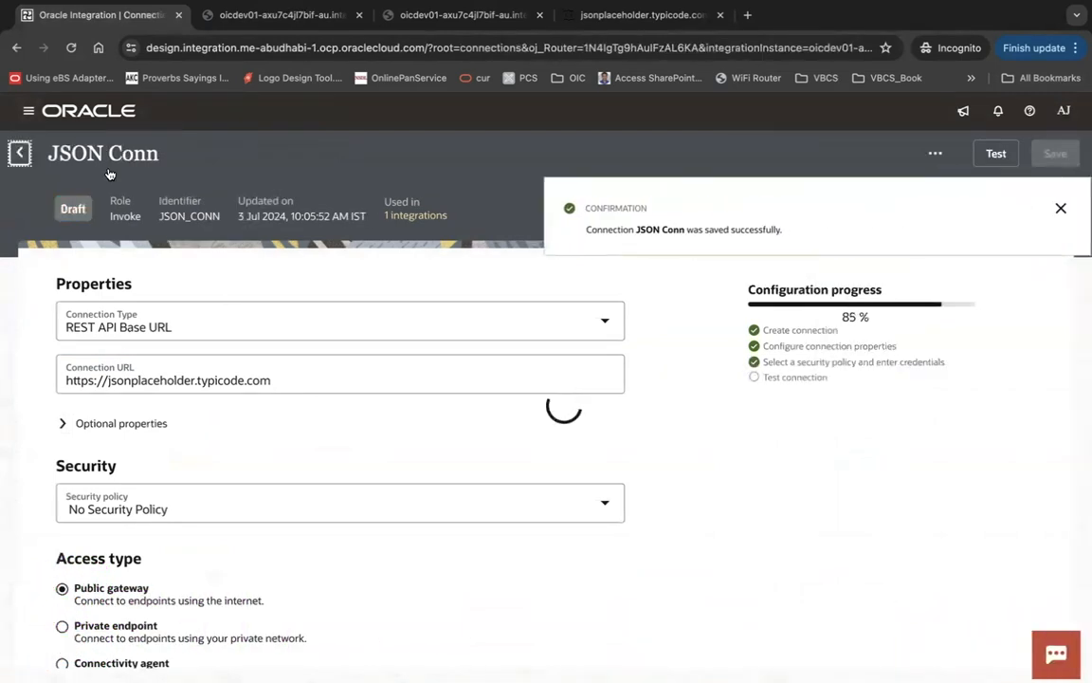
Return to the integrations list and create an application integration named Get User Profile.
click(19, 153)
click(57, 152)
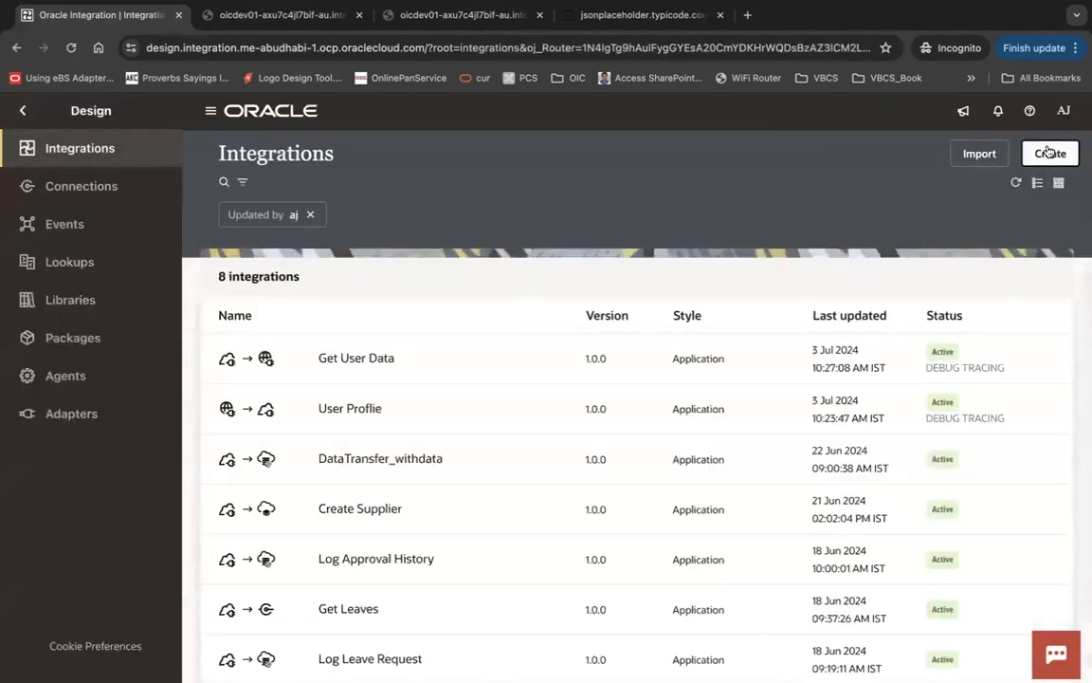
click(1048, 153)
click(845, 283)
click(860, 278)
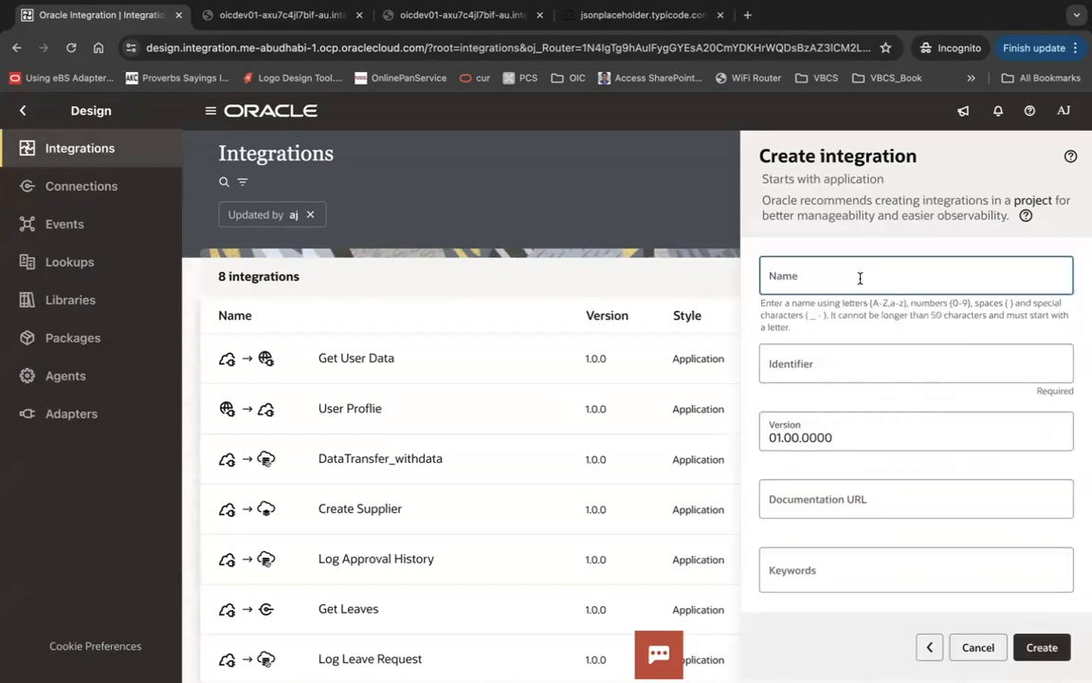
text(Get User Profile)
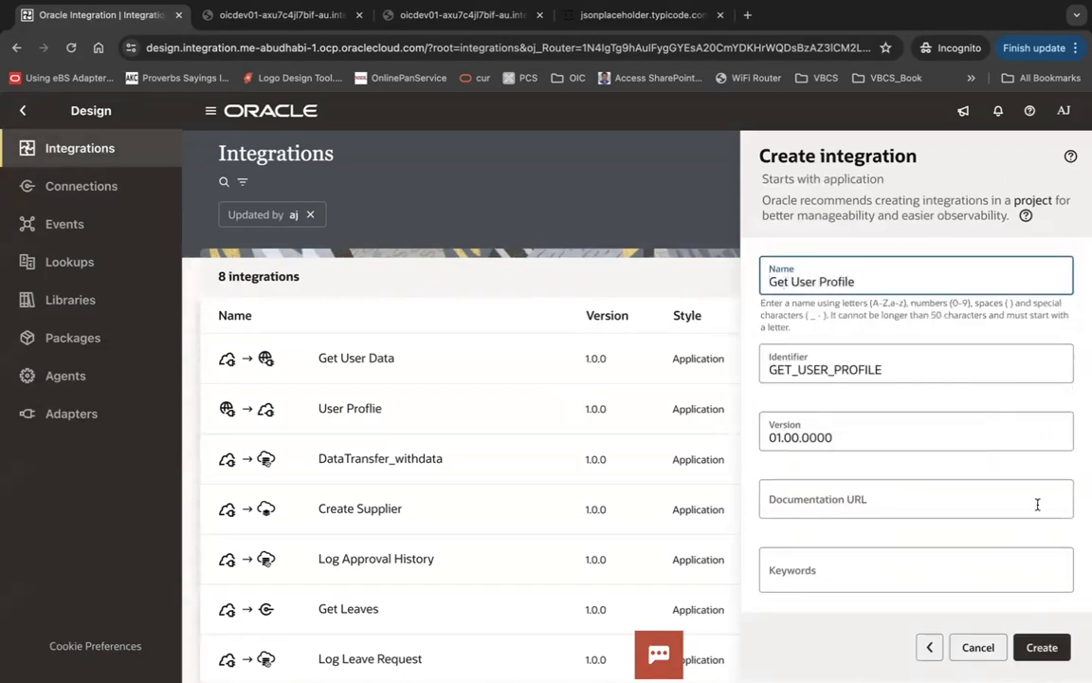
click(1041, 646)
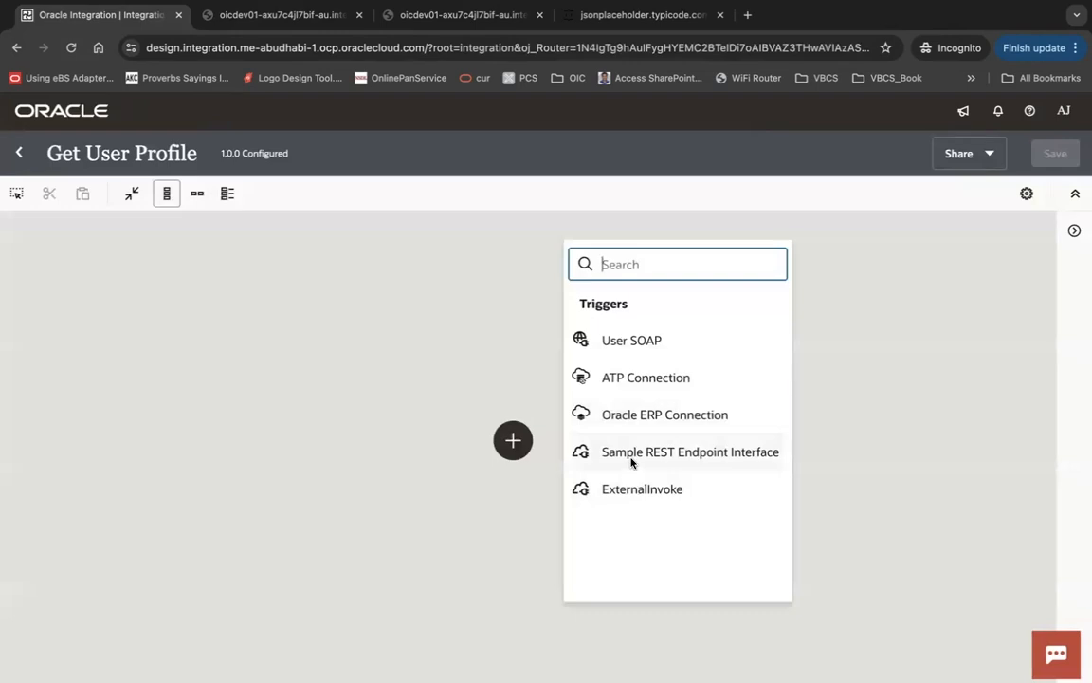
Add Sample REST Endpoint Interface as the trigger, name the endpoint UserProfile and continue to the resource configuration.
click(632, 455)
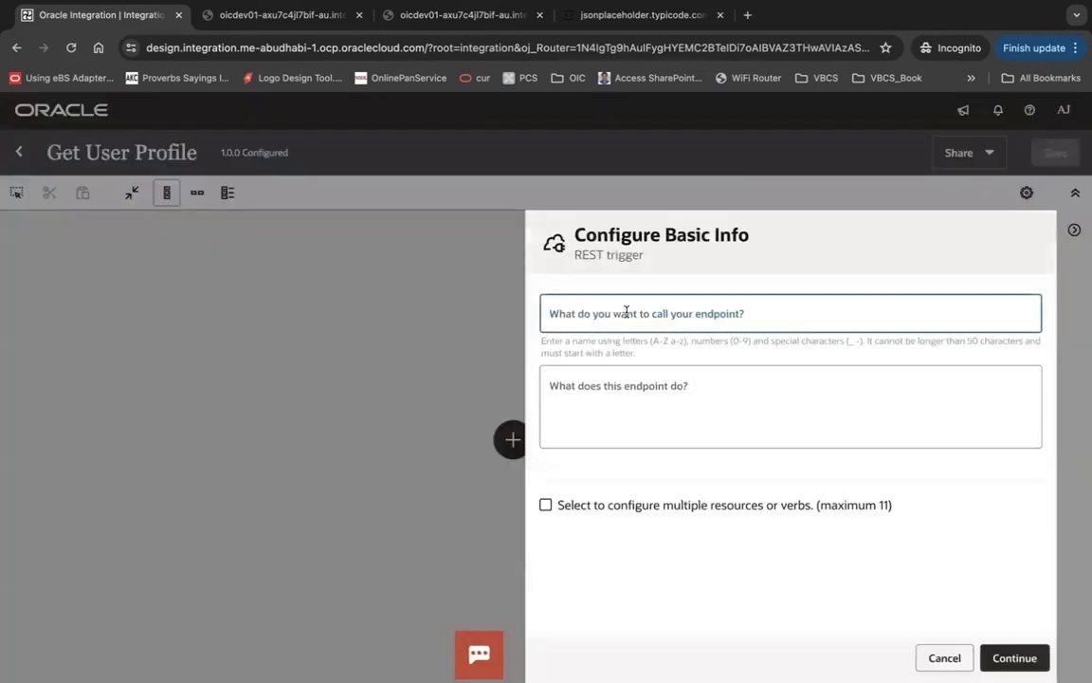
click(627, 312)
text(User)
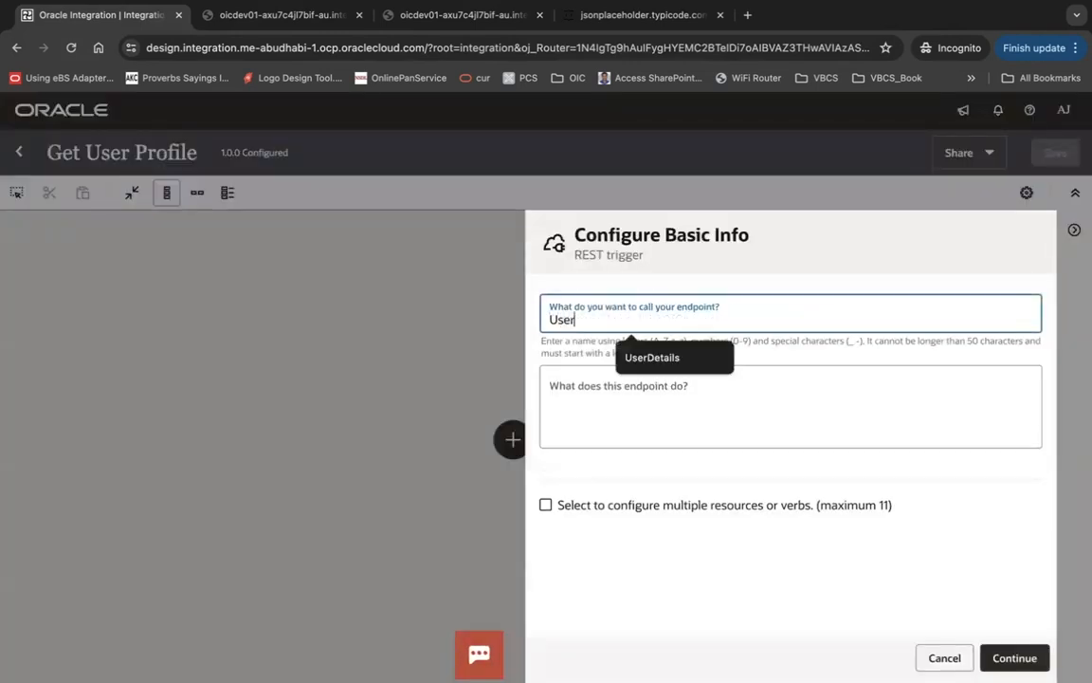
text(Profile)
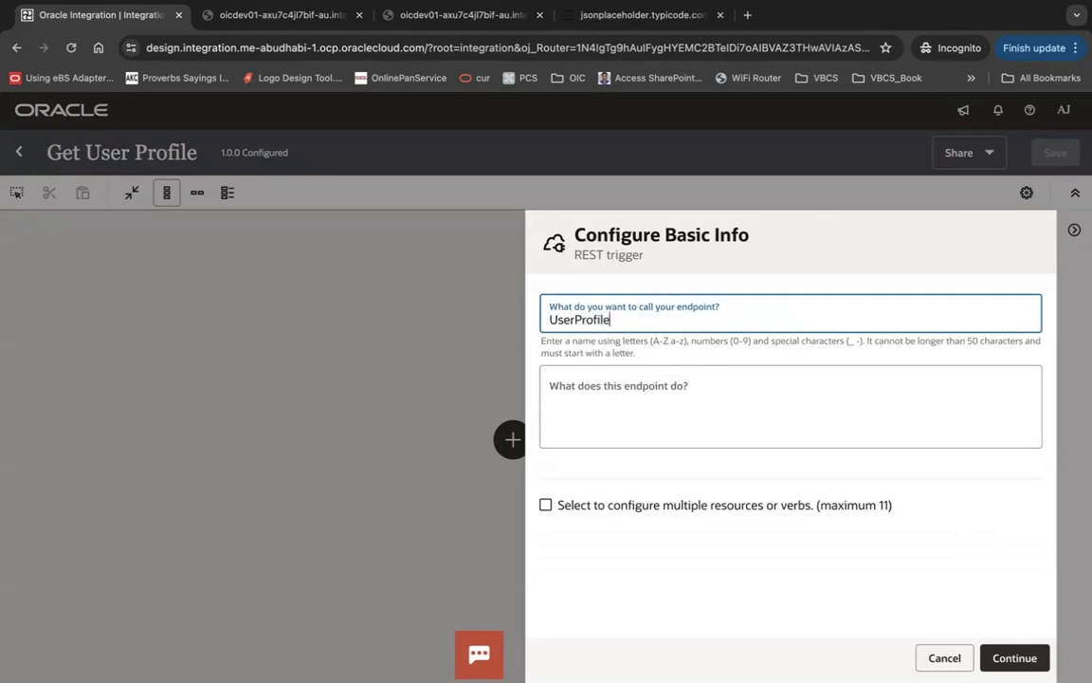
key(Tab)
click(1034, 663)
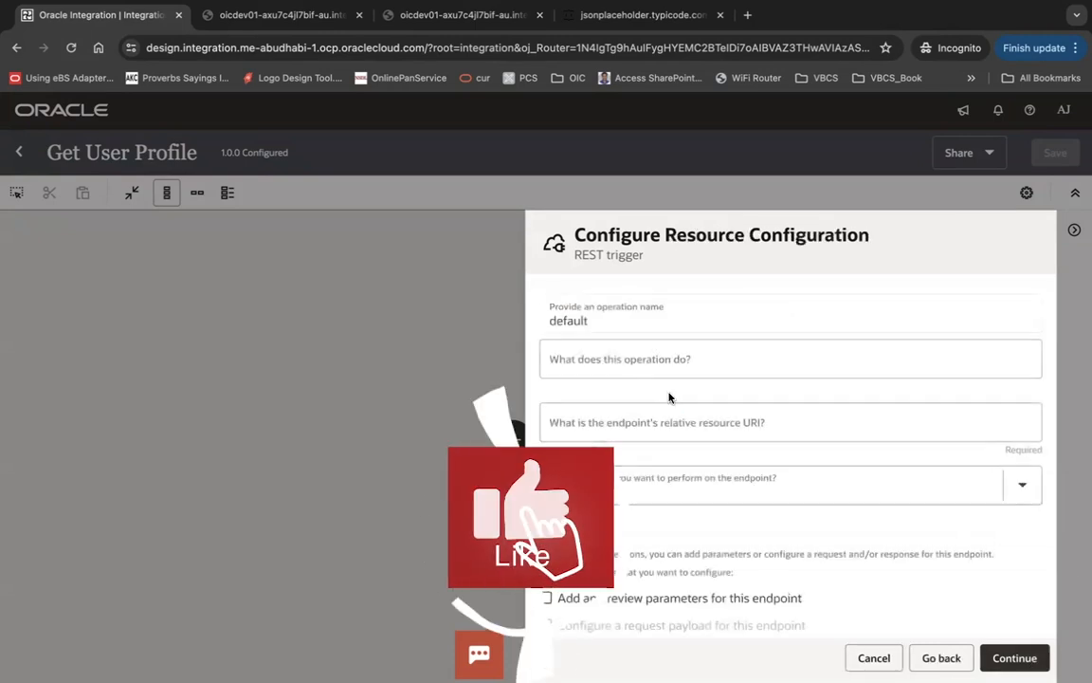
Set the trigger's relative resource URI to /profile/{userid} with the GET action, enable receiving the response and continue to the response configuration.
click(585, 422)
text(/)
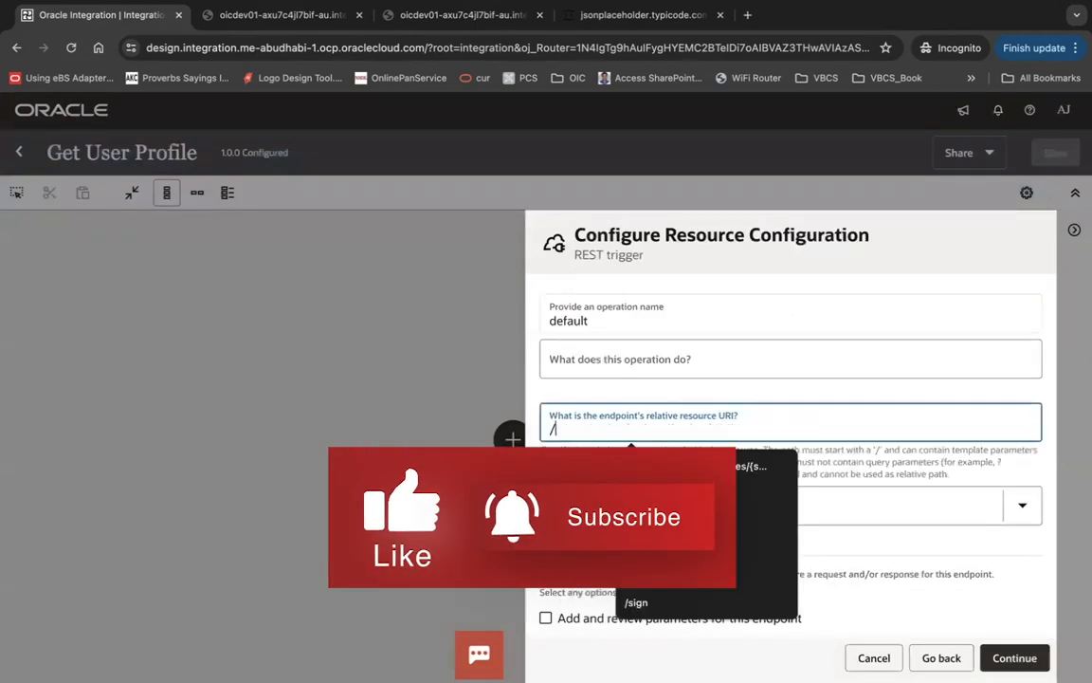
text(profile/{})
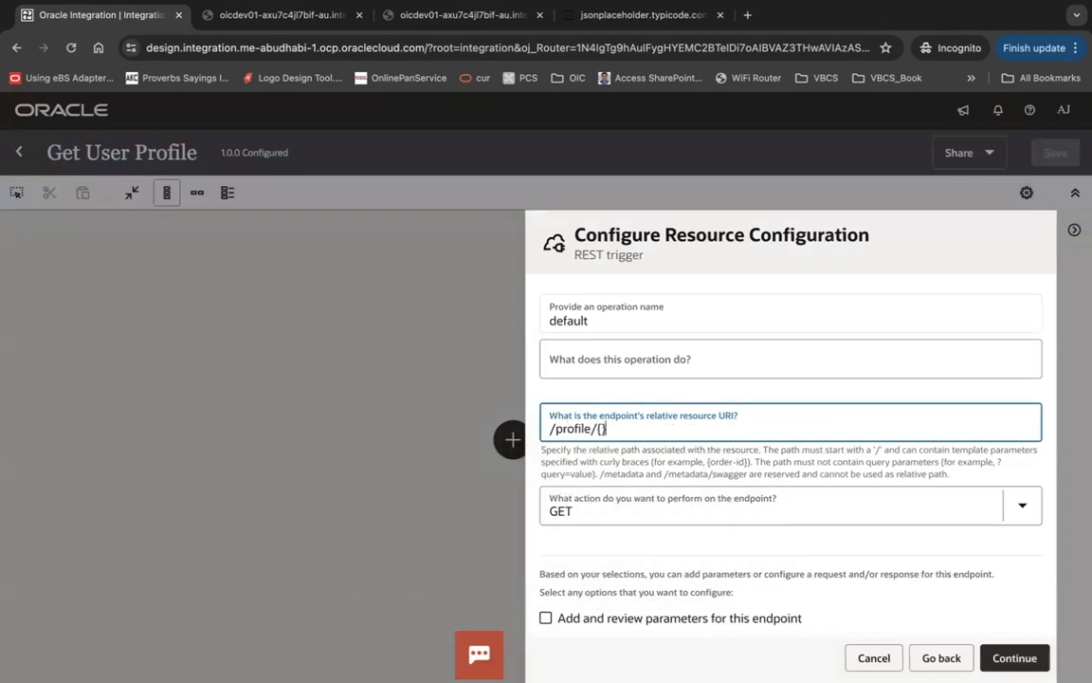
text(userid)
key(Tab)
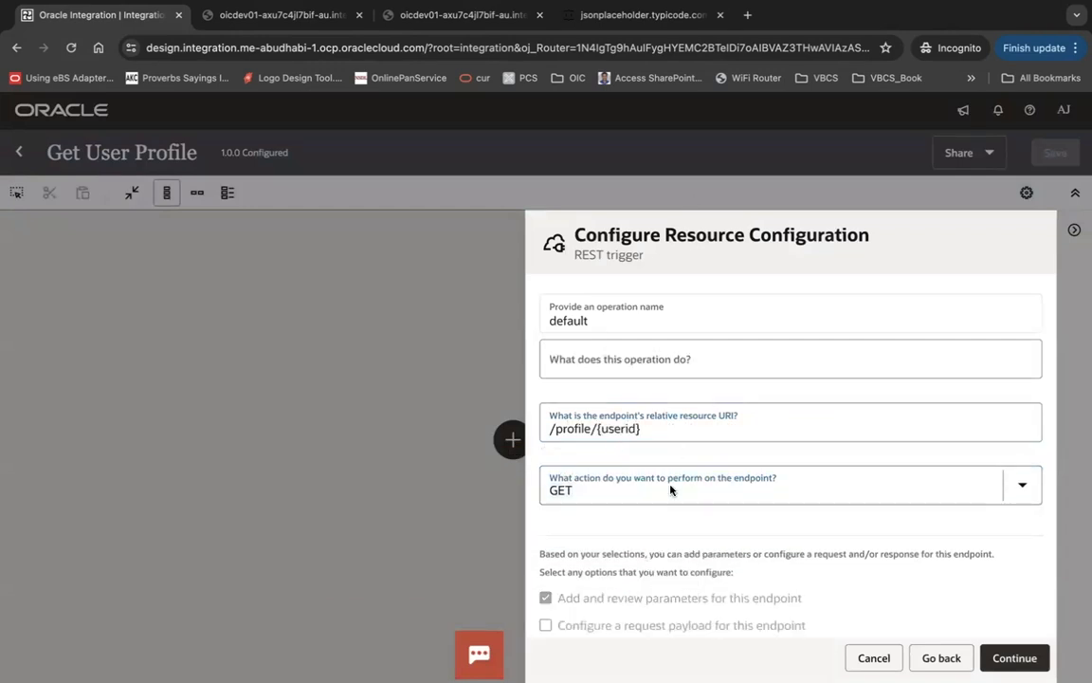
scroll(640, 492, down, 2)
click(545, 559)
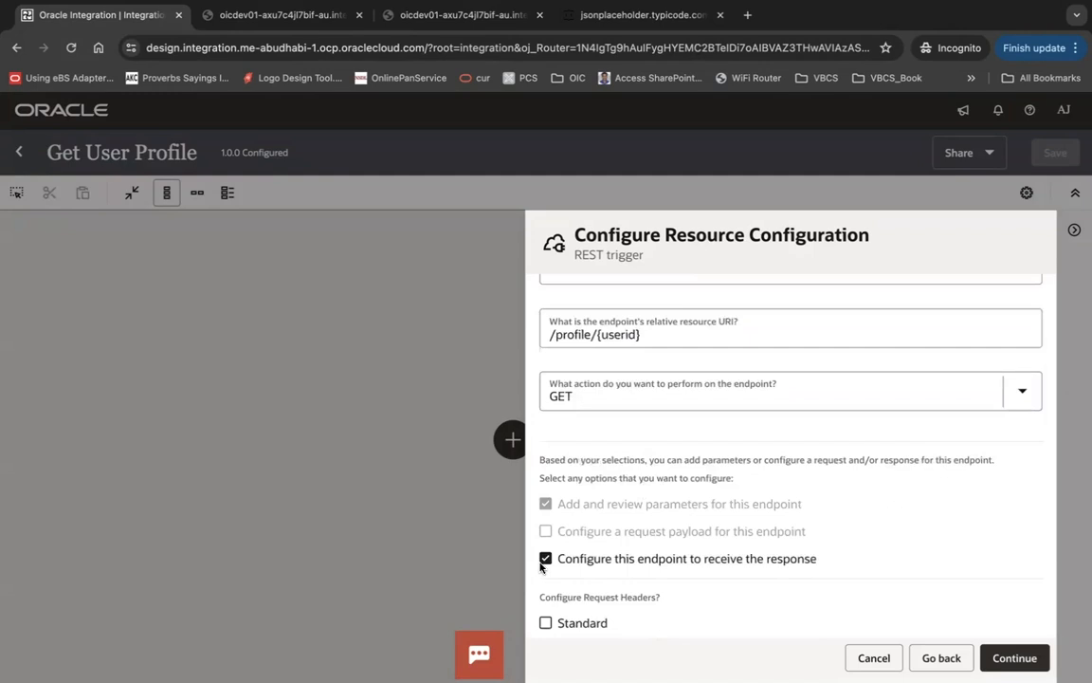
click(1043, 656)
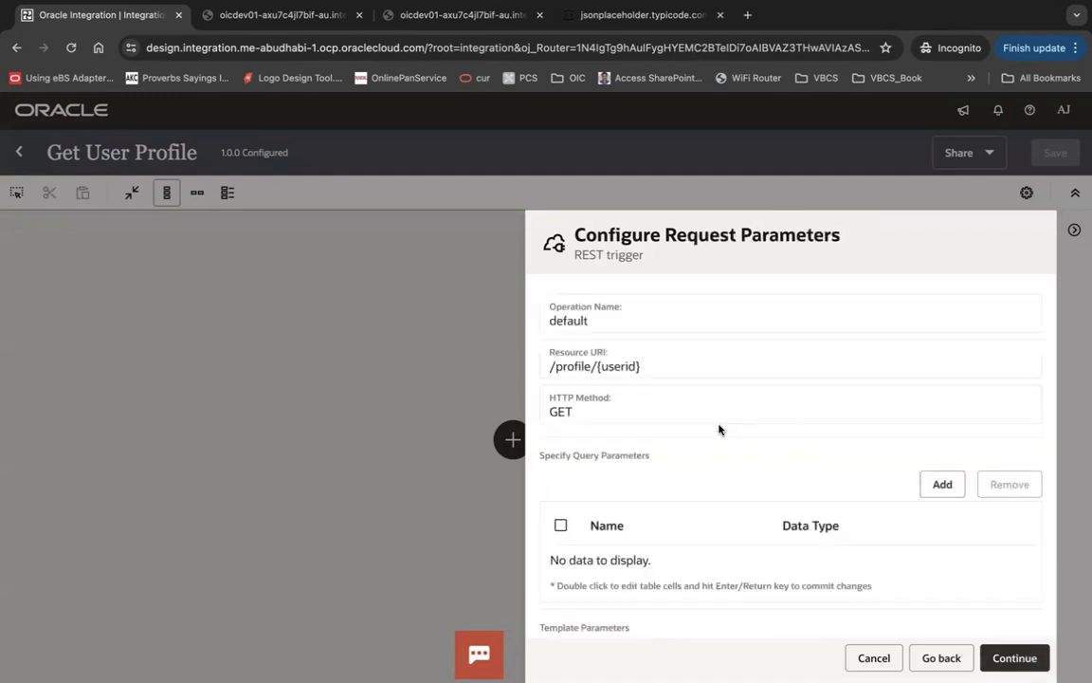
scroll(672, 501, down, 1)
scroll(672, 501, down, 2)
click(1012, 656)
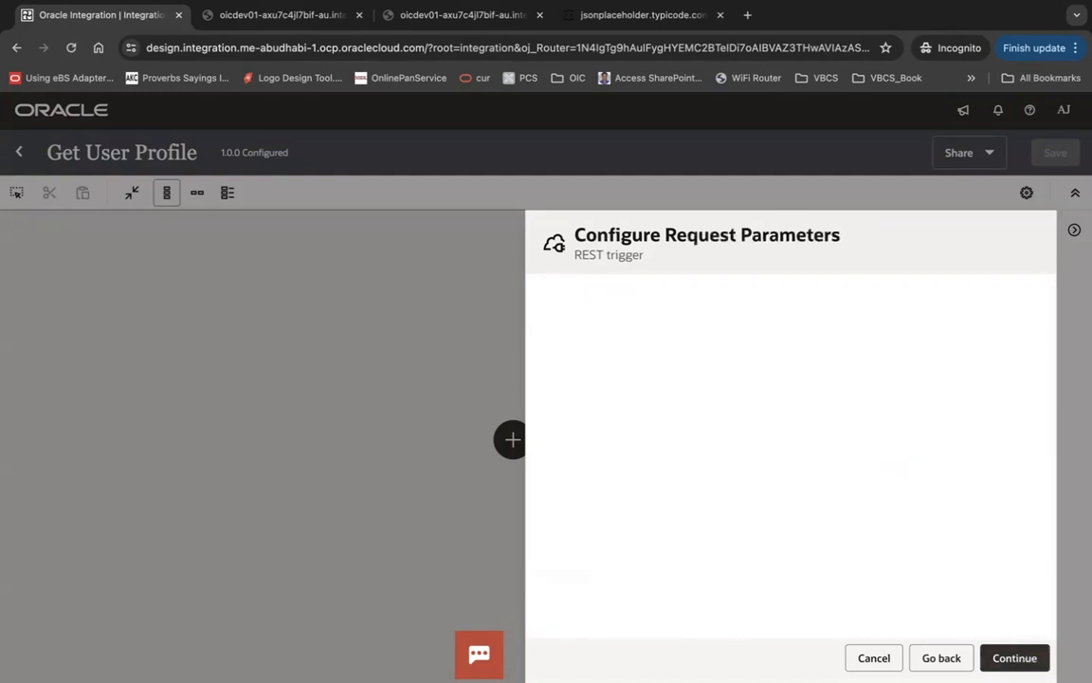
Set the response payload format to JSON Sample, paste the users/1 JSON as the inline sample and finish the trigger configuration.
click(579, 559)
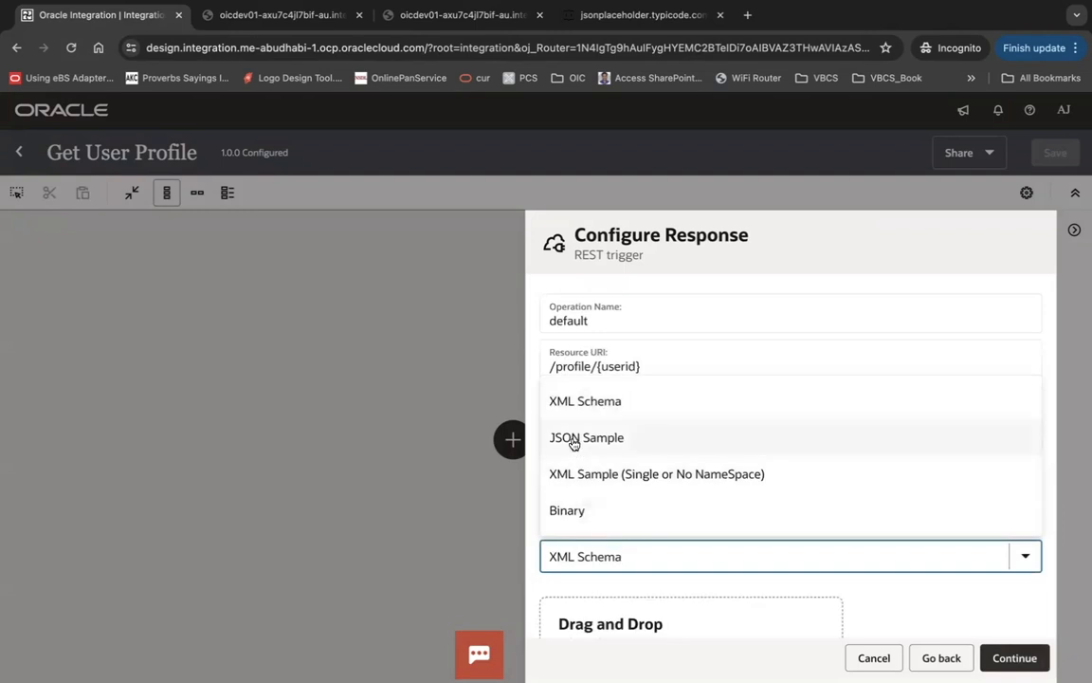
click(573, 440)
click(575, 16)
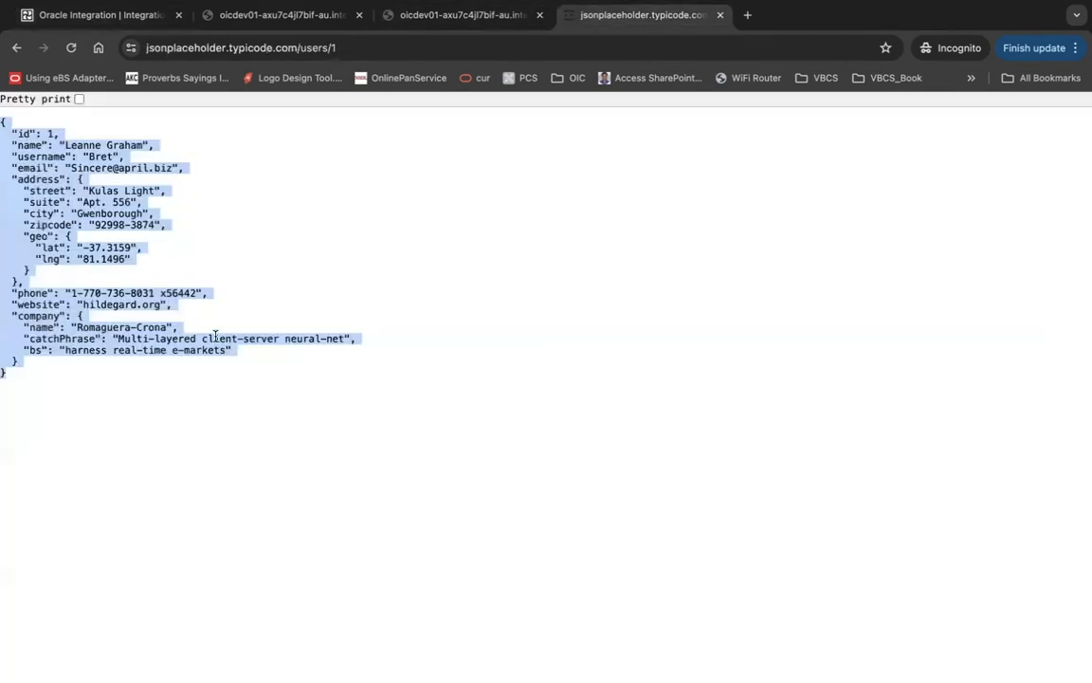
click(117, 13)
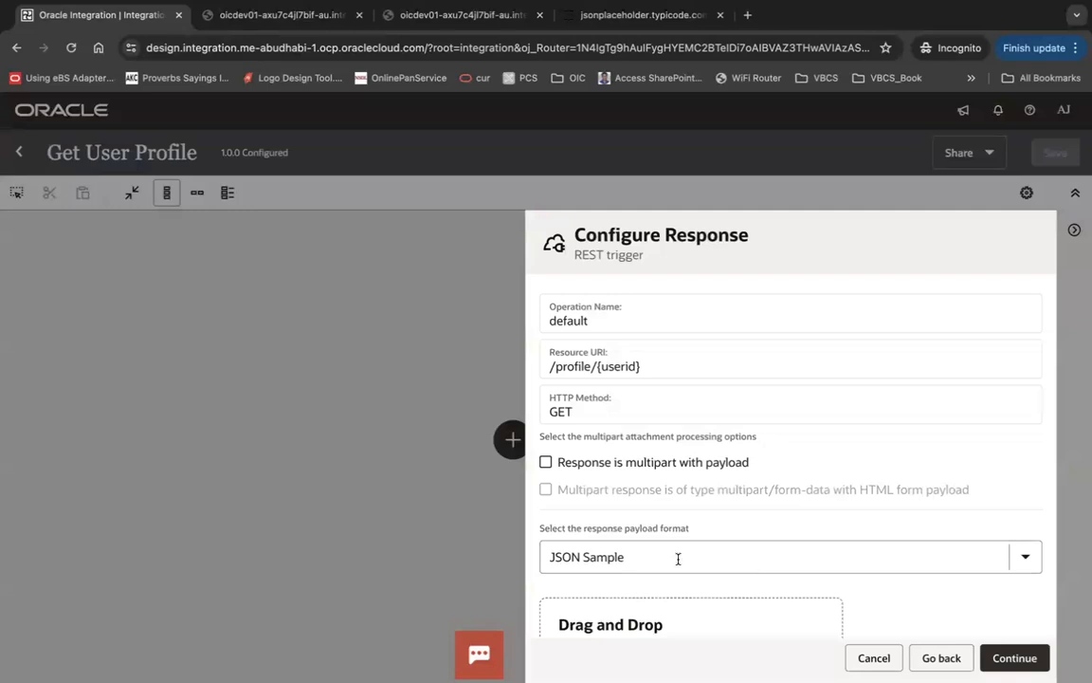
scroll(663, 512, down, 3)
click(576, 477)
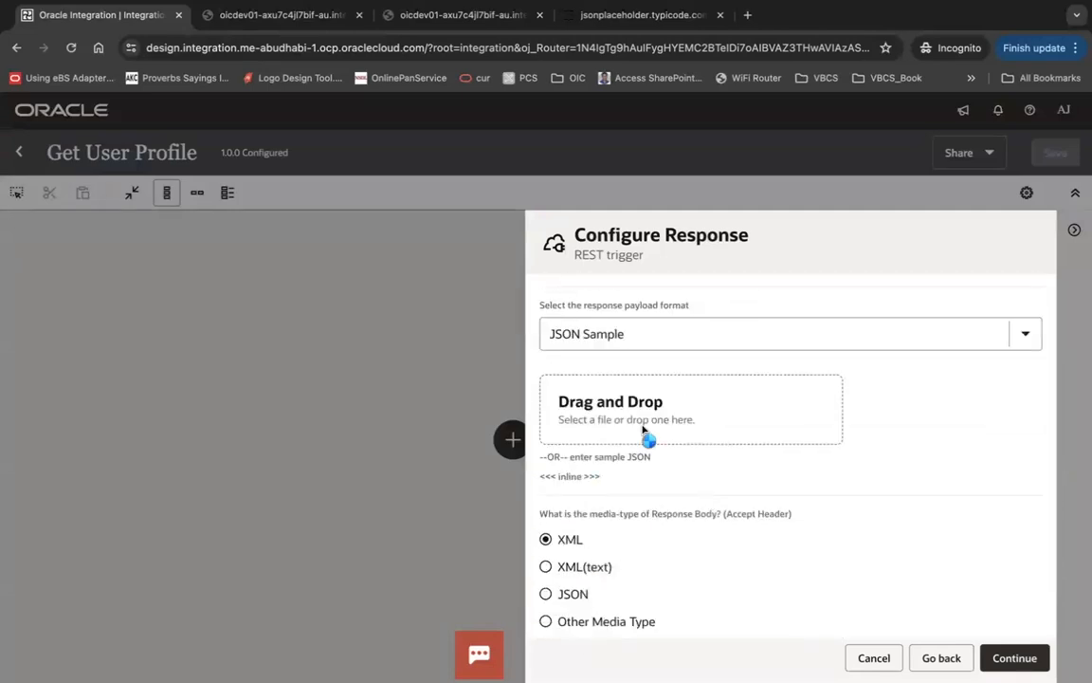
key(ctrl+v)
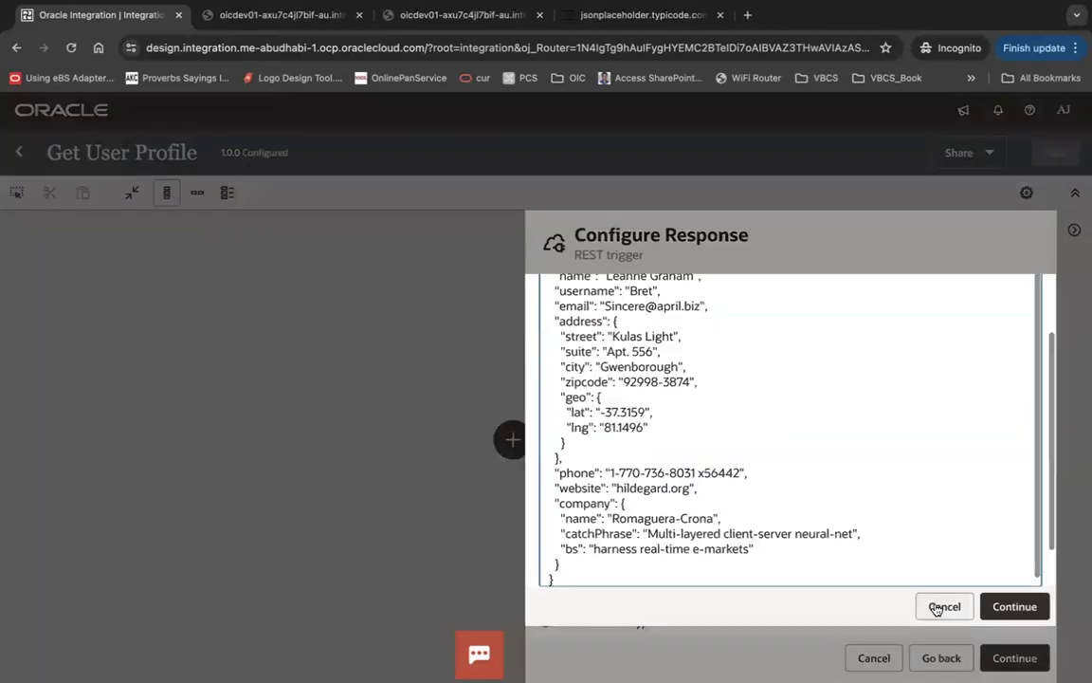
click(1010, 617)
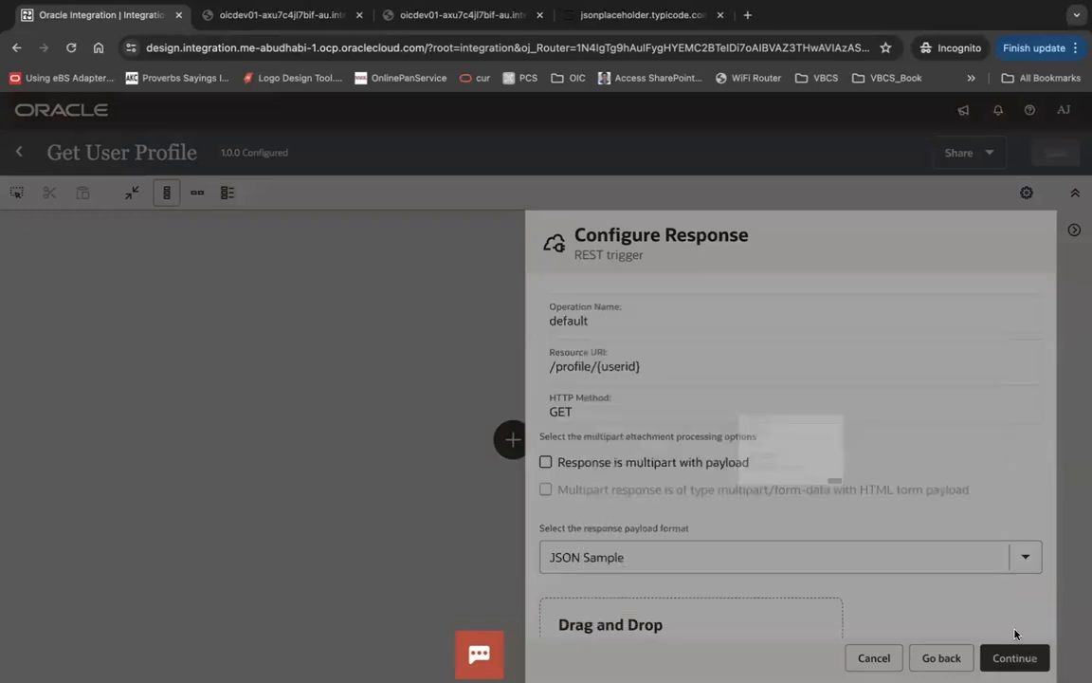
click(1011, 657)
click(1020, 657)
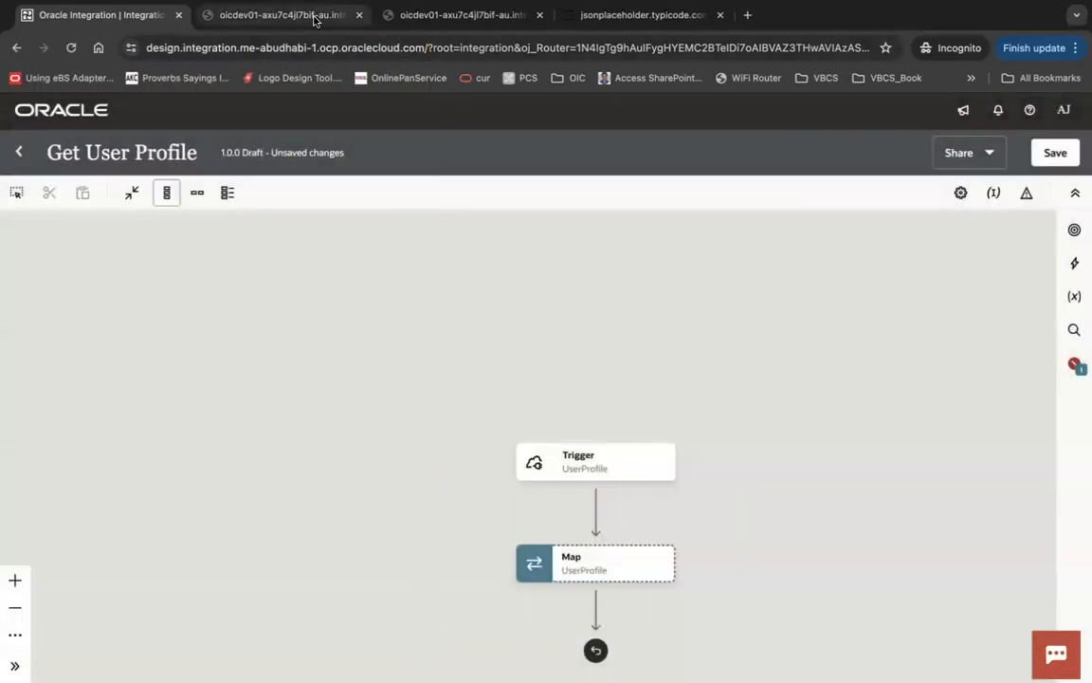
Check the address of the USER_PROFLIE WSDL and save the Get User Profile integration.
click(313, 18)
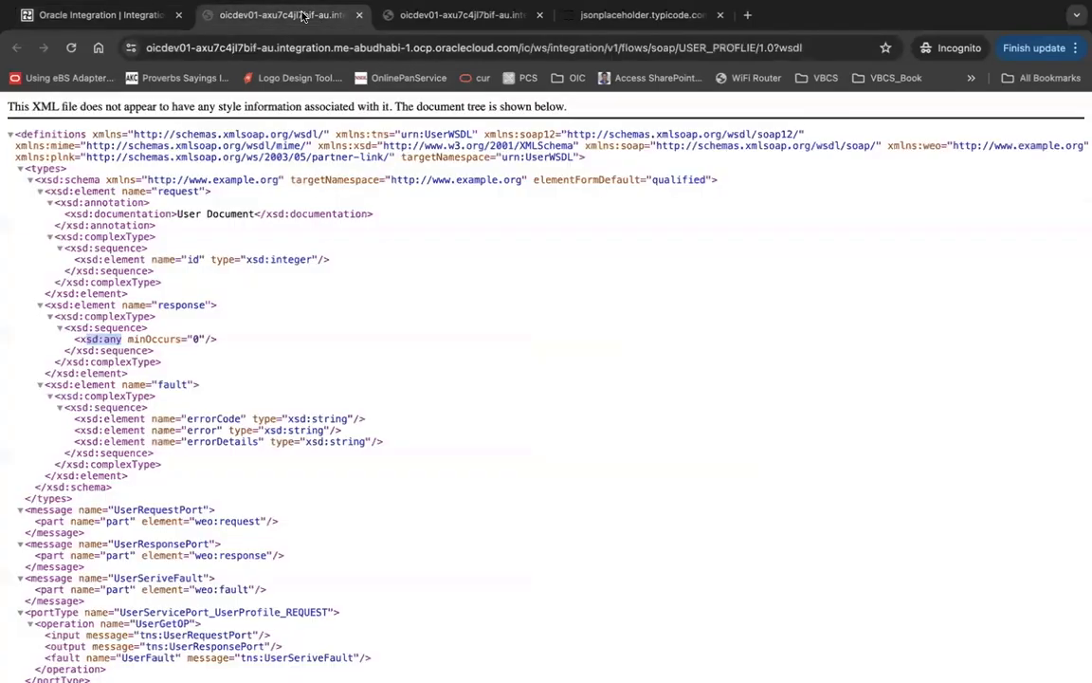
click(449, 48)
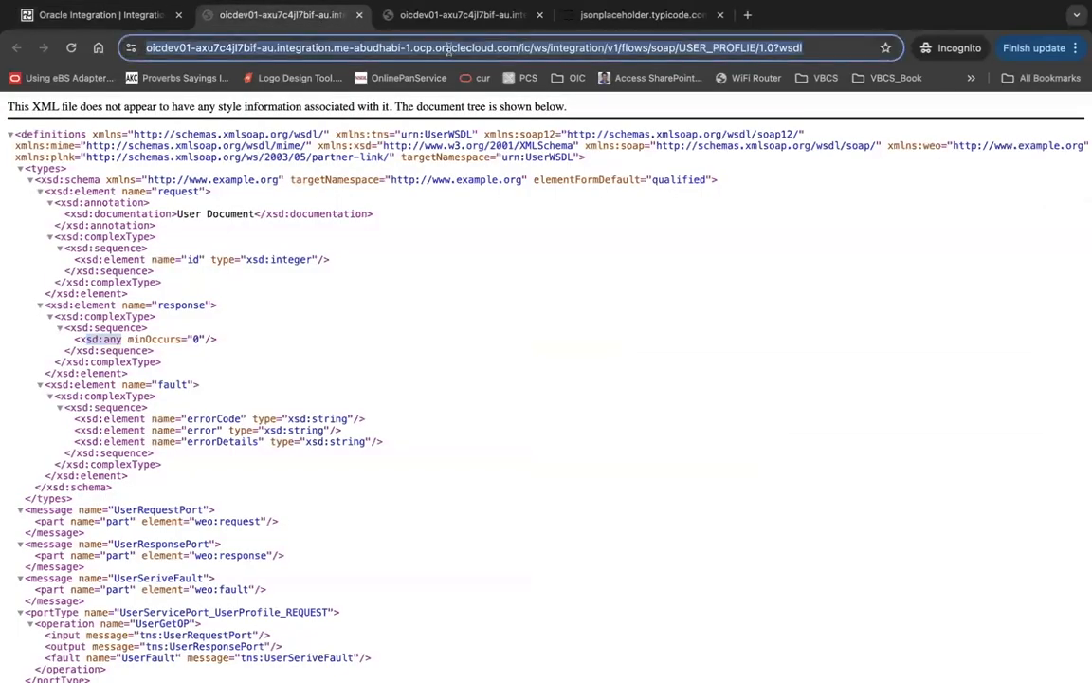
click(449, 48)
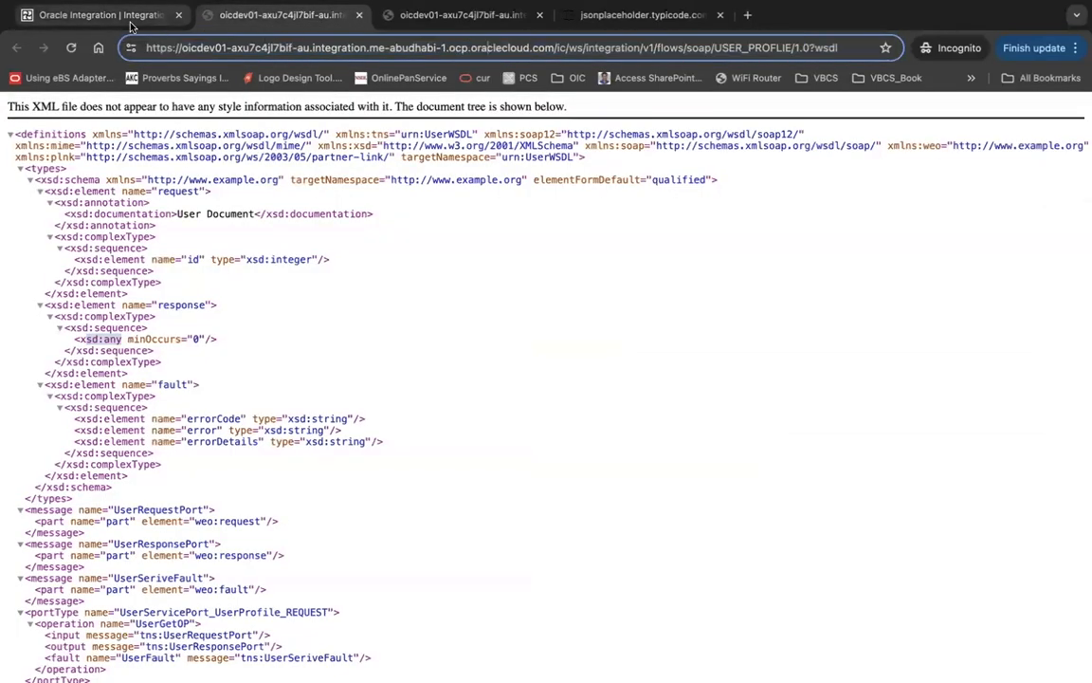
click(100, 15)
click(1058, 161)
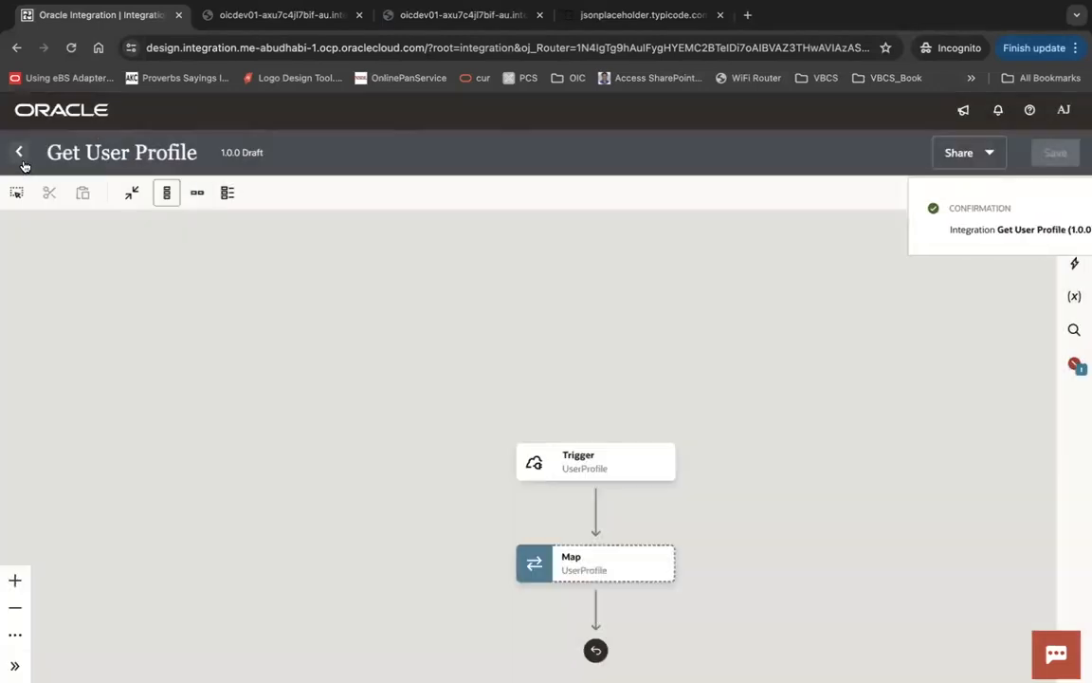
Open the Trigger SOAP connection from the connections list and check the full WSDL URL in its properties.
click(19, 154)
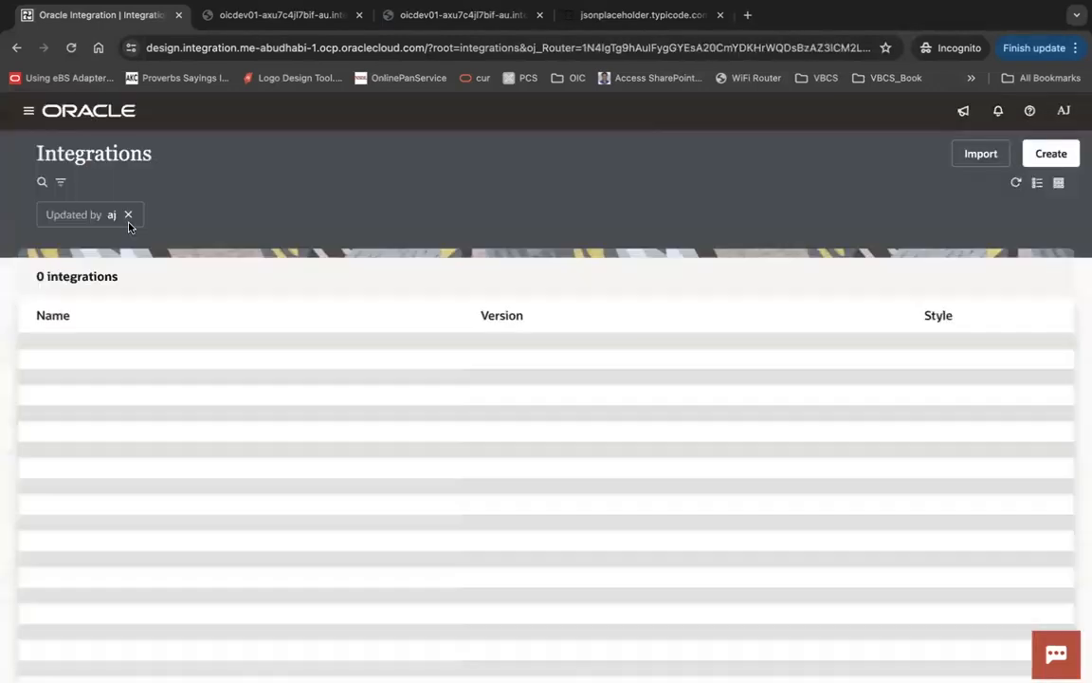
click(23, 150)
click(82, 185)
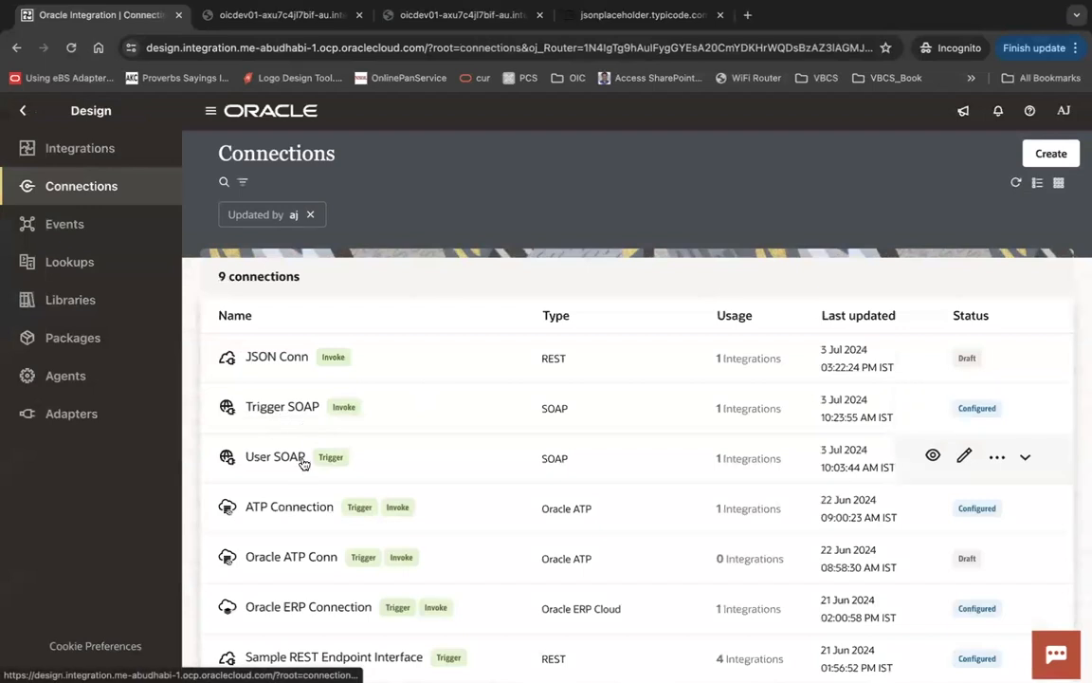
click(290, 411)
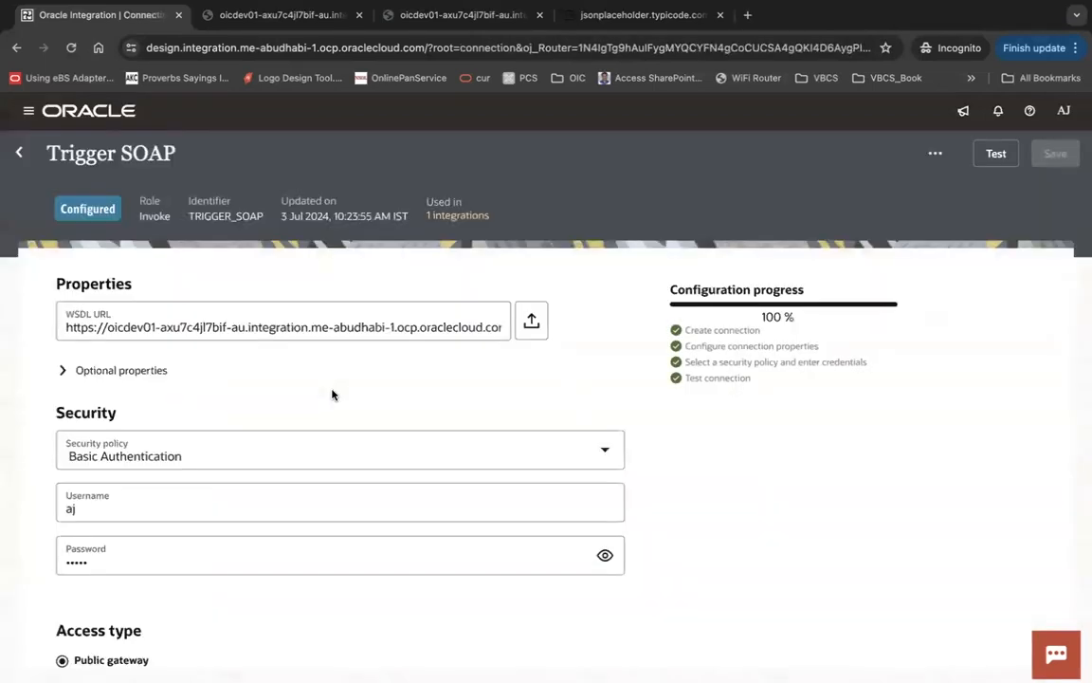
click(266, 329)
key(End)
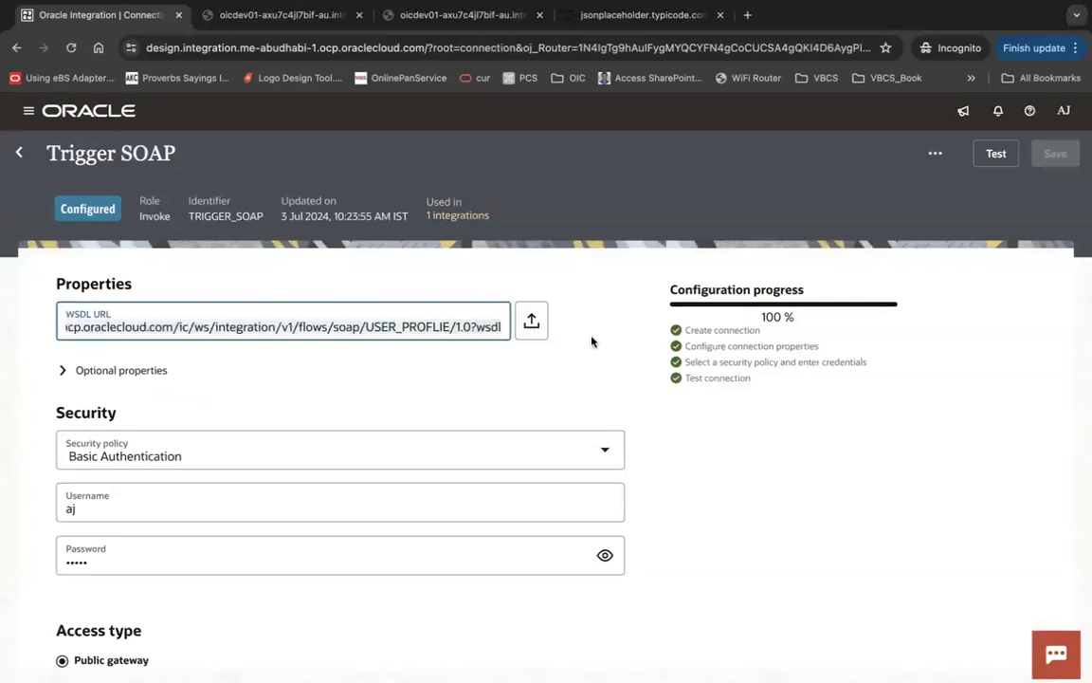
Leave the Trigger SOAP connection and reopen the Get User Profile integration for editing.
click(19, 151)
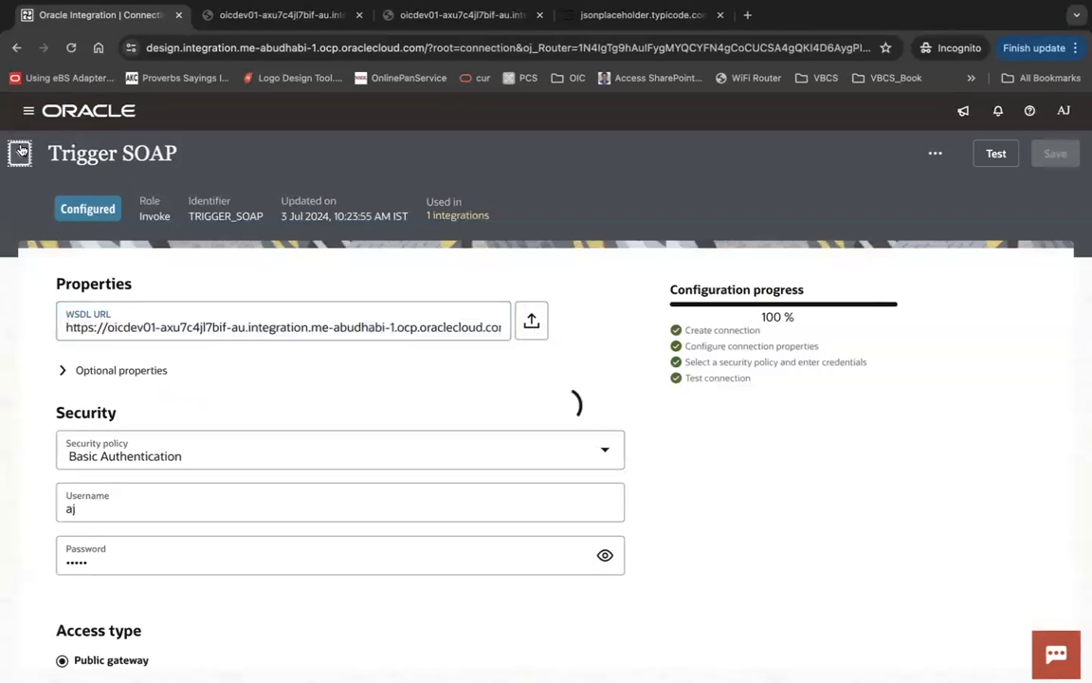
click(68, 155)
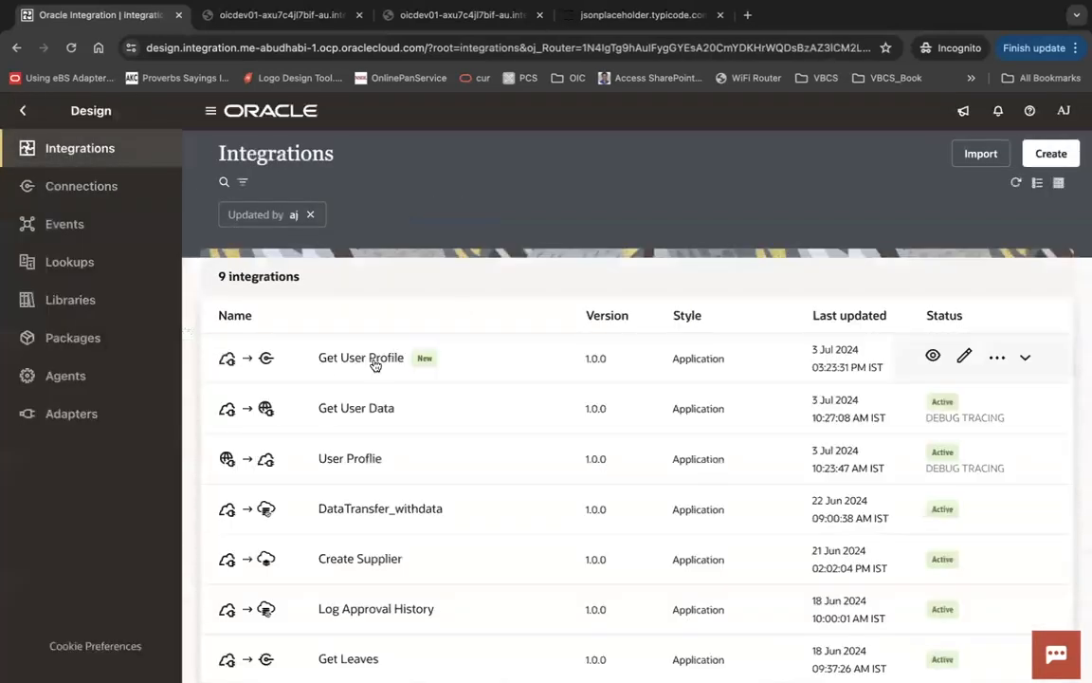
click(363, 358)
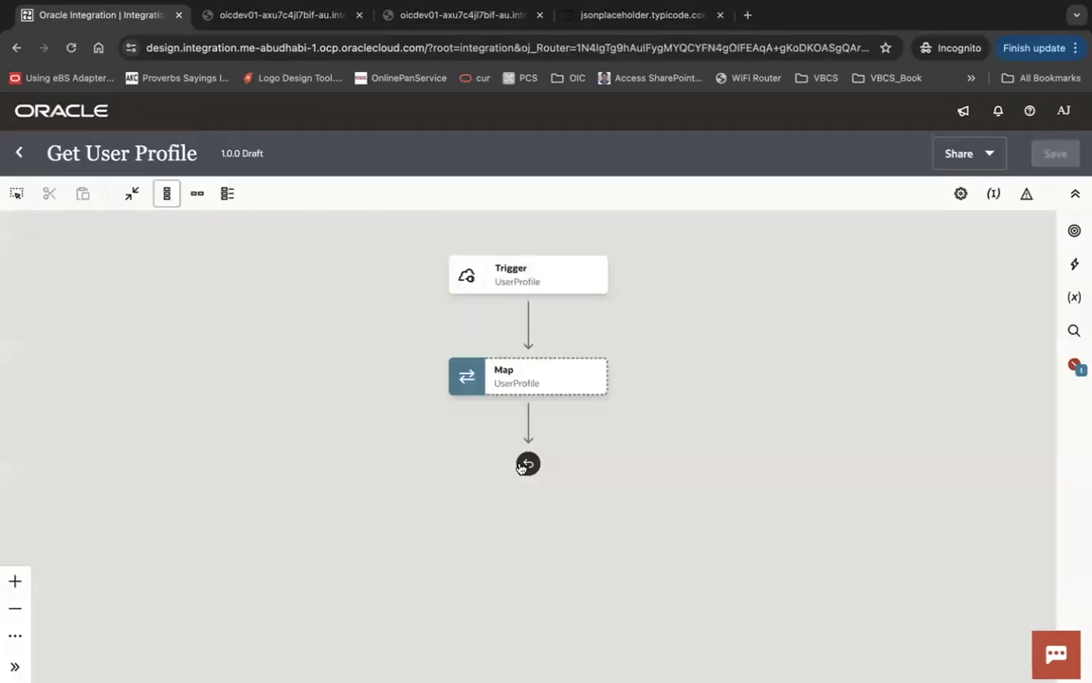
Add the Trigger SOAP connection as an invoke directly after the trigger and name its endpoint ProfileData.
mouse_move(531, 337)
click(528, 325)
click(621, 411)
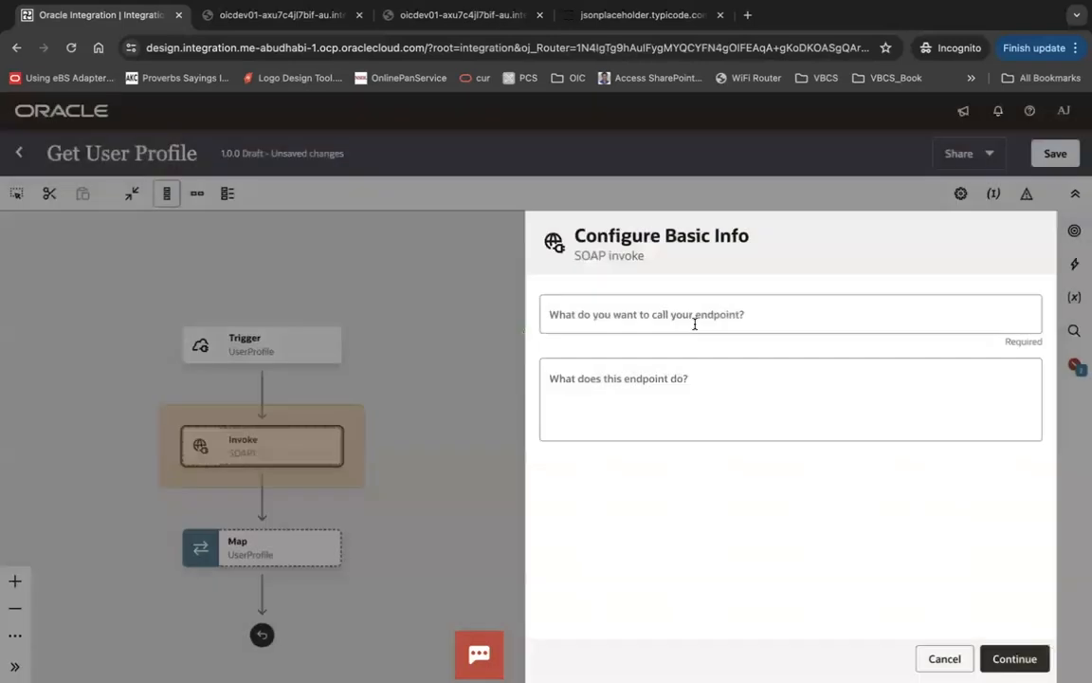
click(695, 323)
text(ProfileData)
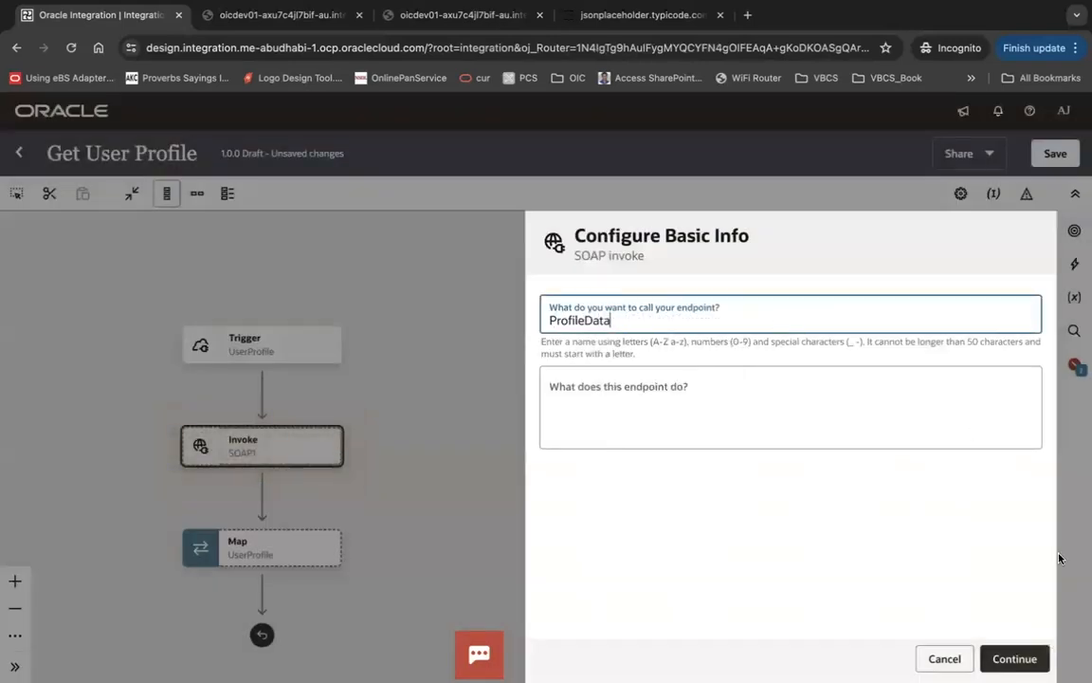
click(1013, 657)
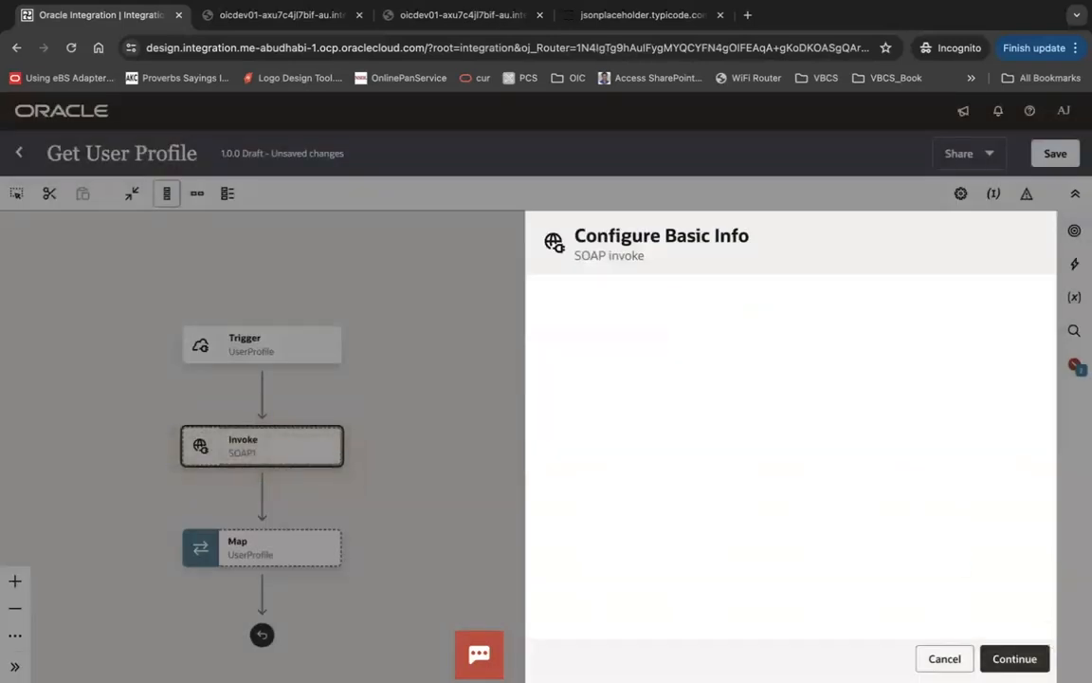
Select the UserGetOP operation for the invoke, finish it without headers and switch the canvas to the horizontal layout.
click(677, 406)
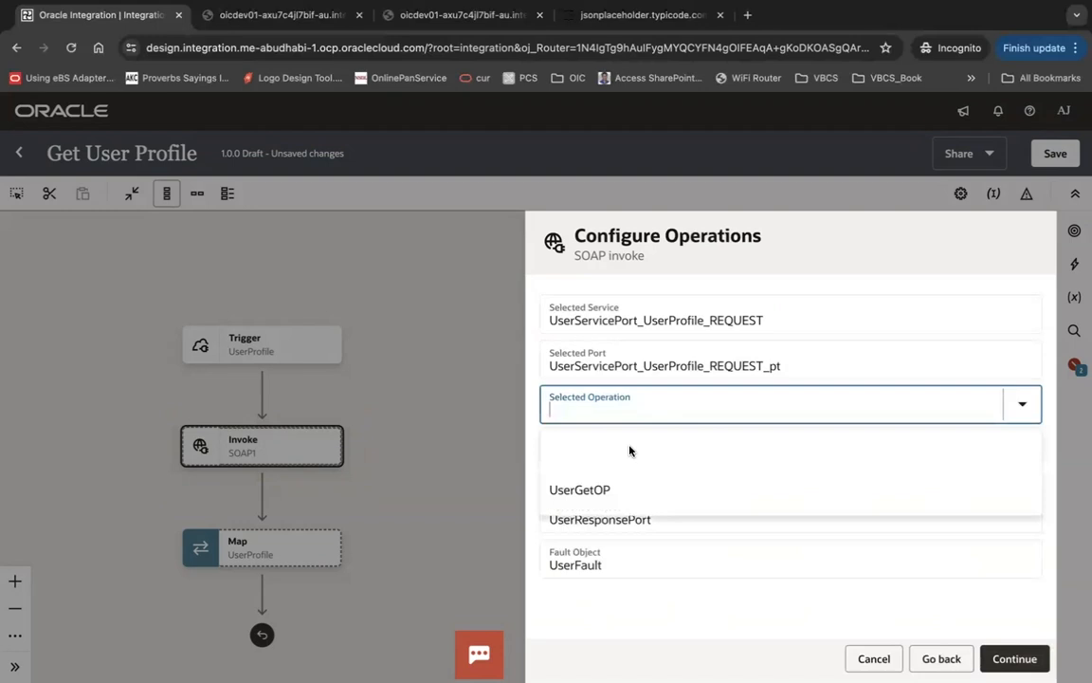
click(594, 490)
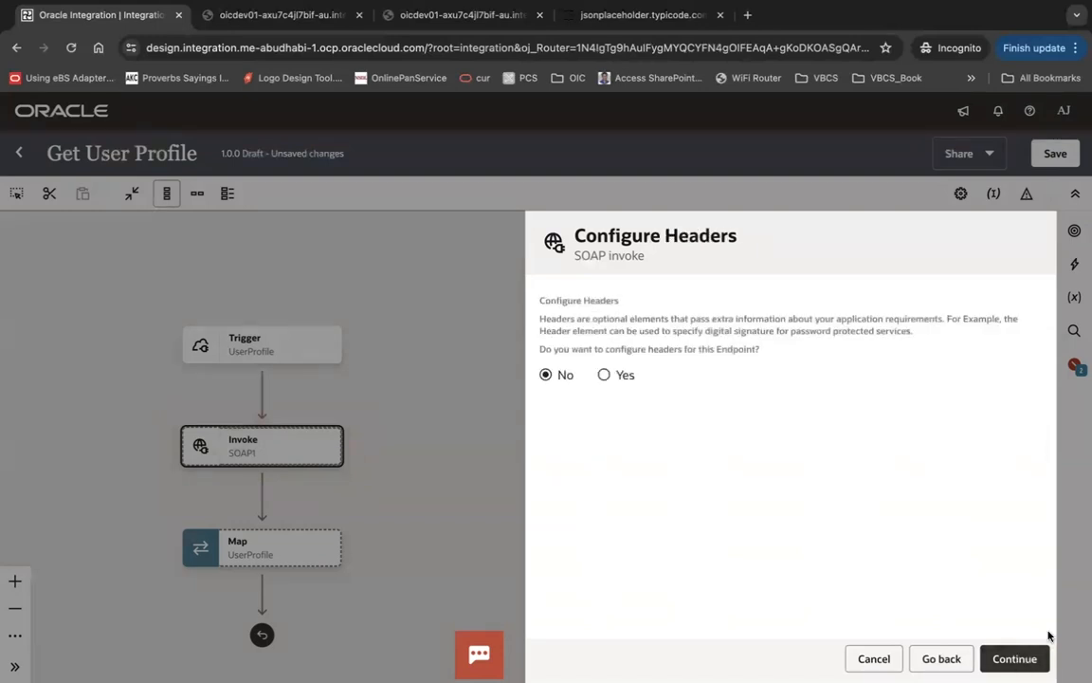
click(1034, 659)
click(1034, 659)
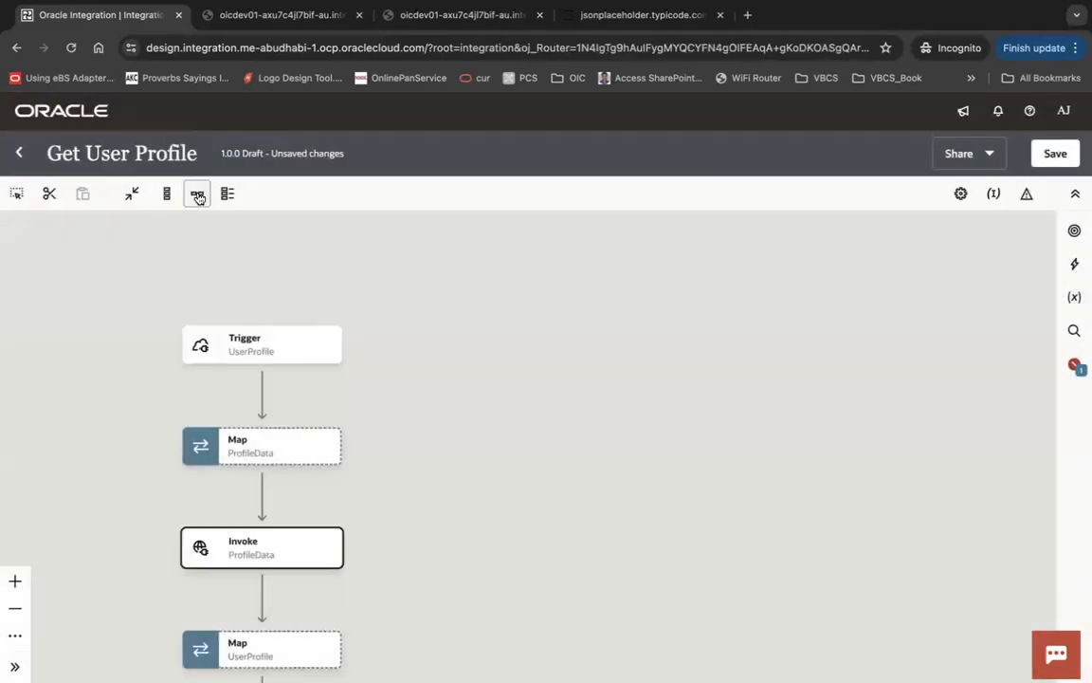
click(197, 194)
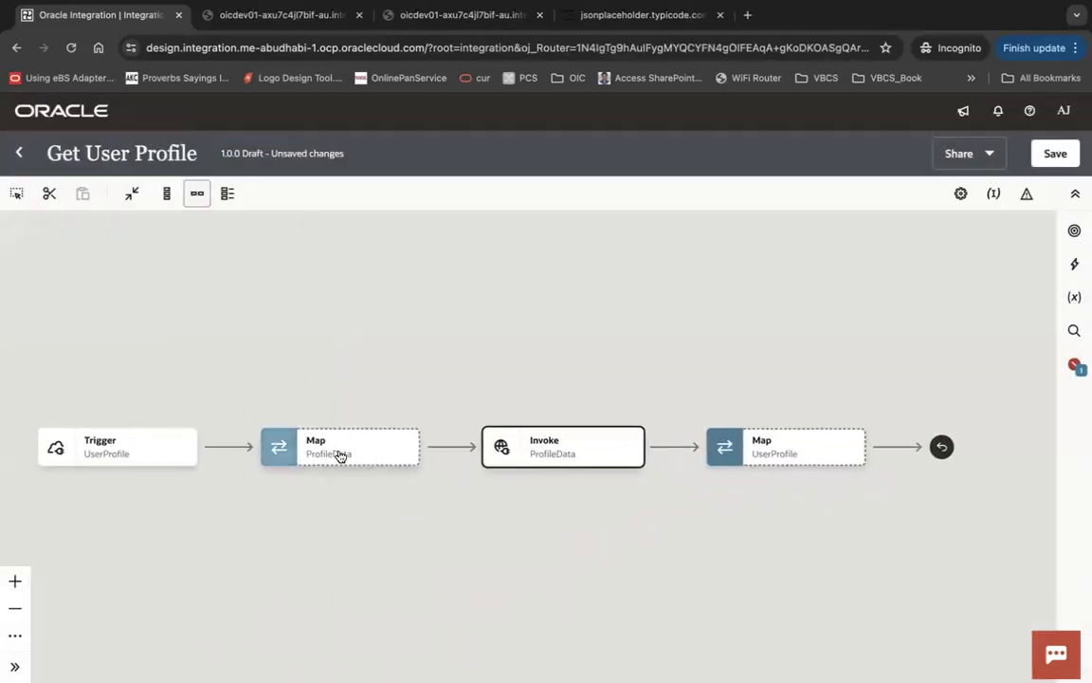
Examine the template parameters and the SOAP request's id element in the ProfileData map, and save the integration.
click(368, 454)
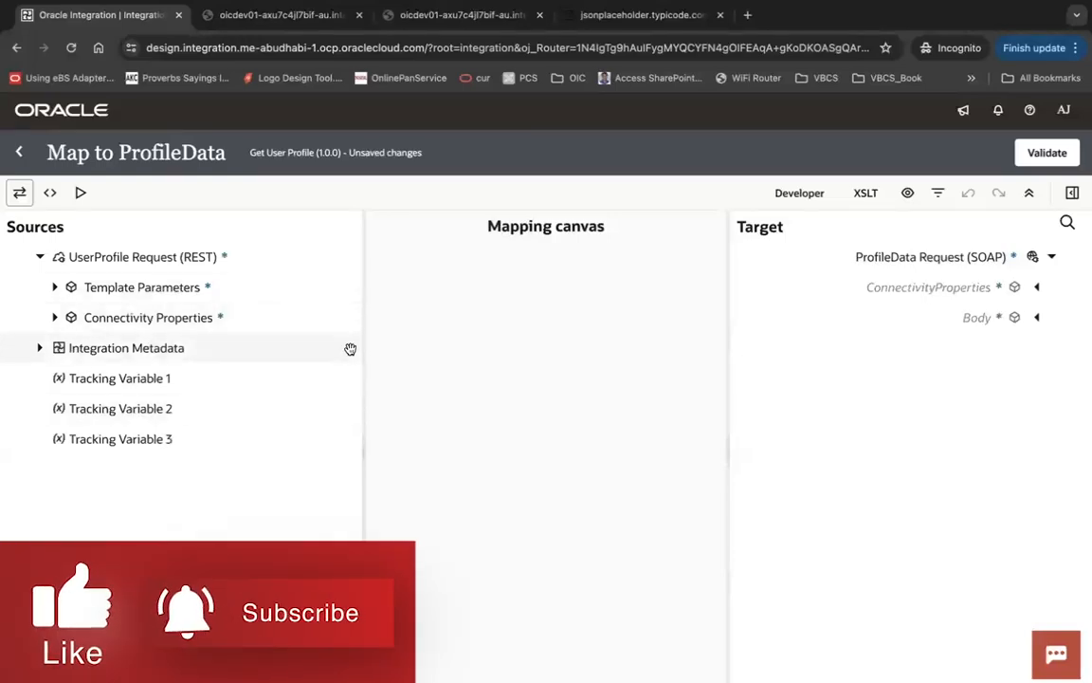
click(55, 287)
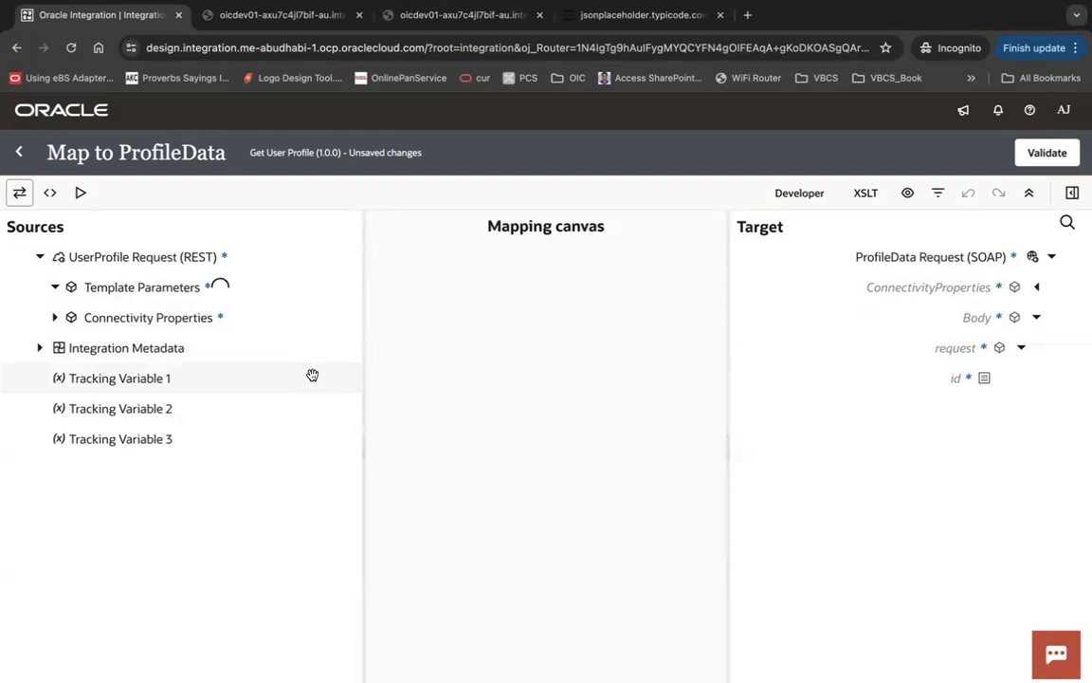
click(19, 153)
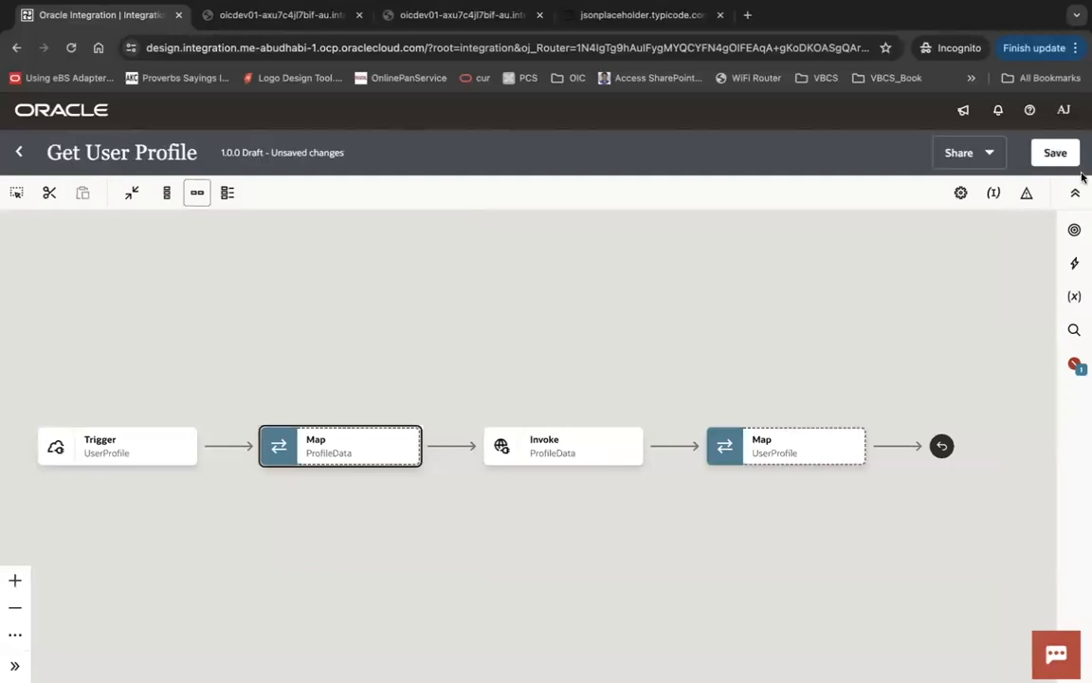
click(1061, 157)
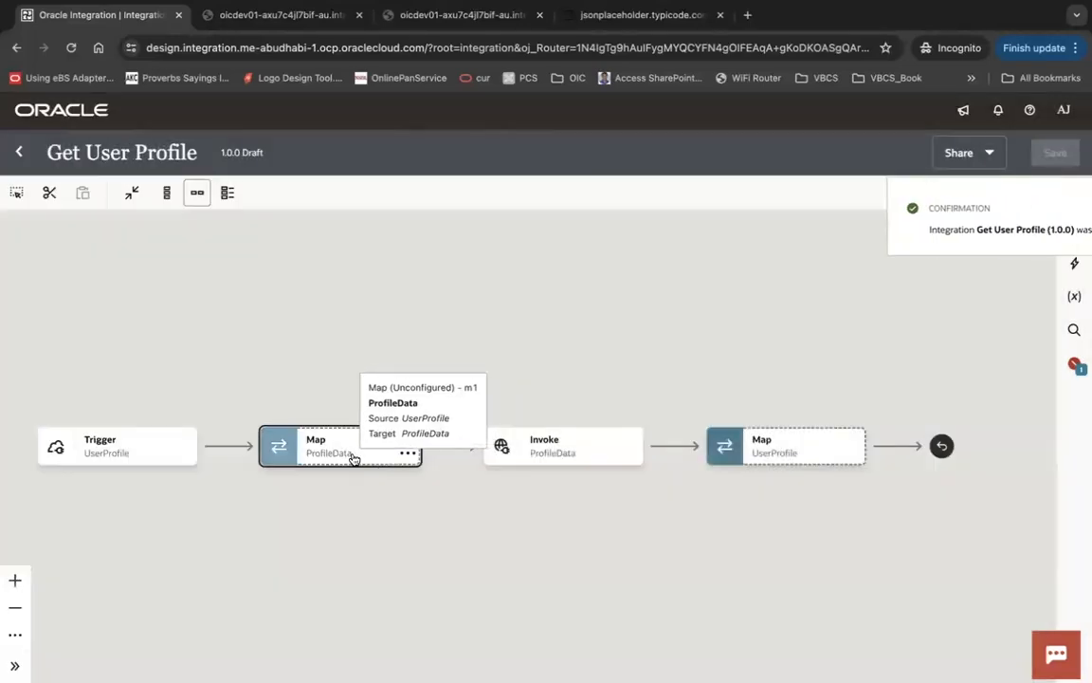
Map the userid template parameter to the SOAP request's id in the ProfileData map, validate it and return to the canvas.
double_click(352, 459)
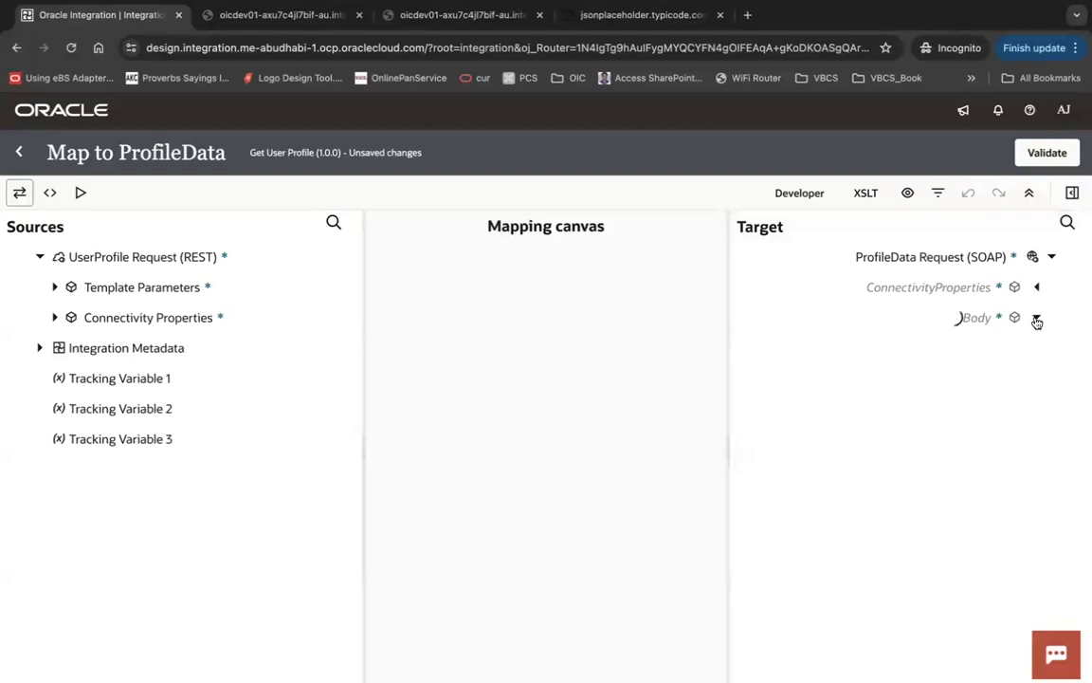
click(1022, 349)
click(54, 289)
drag(128, 319, 976, 380)
click(1048, 153)
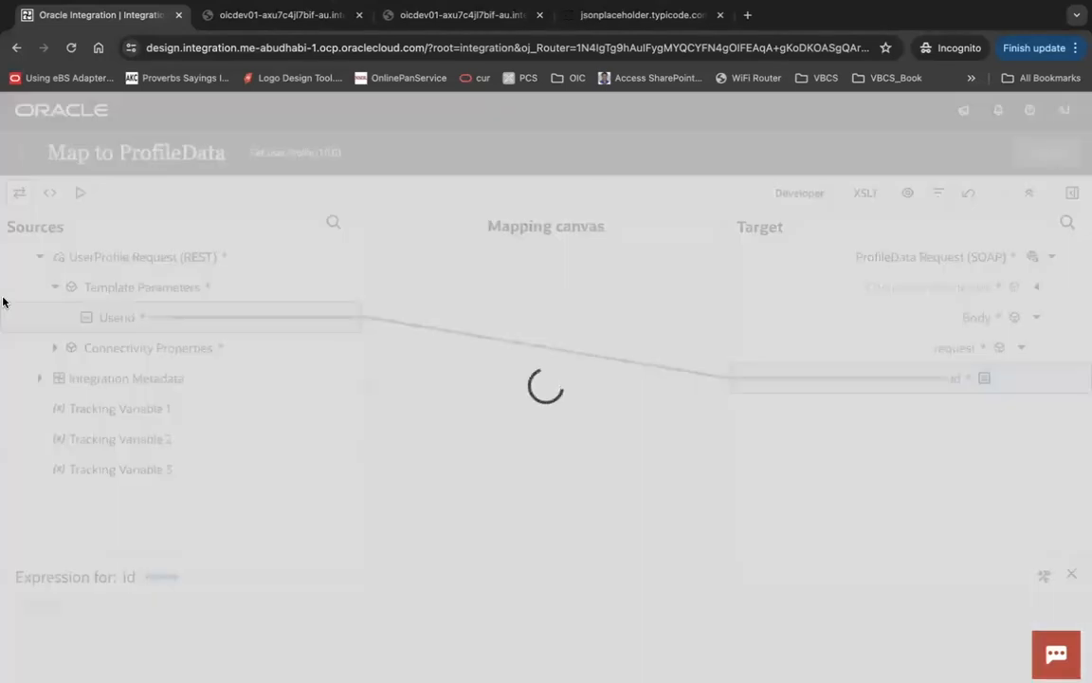
click(20, 155)
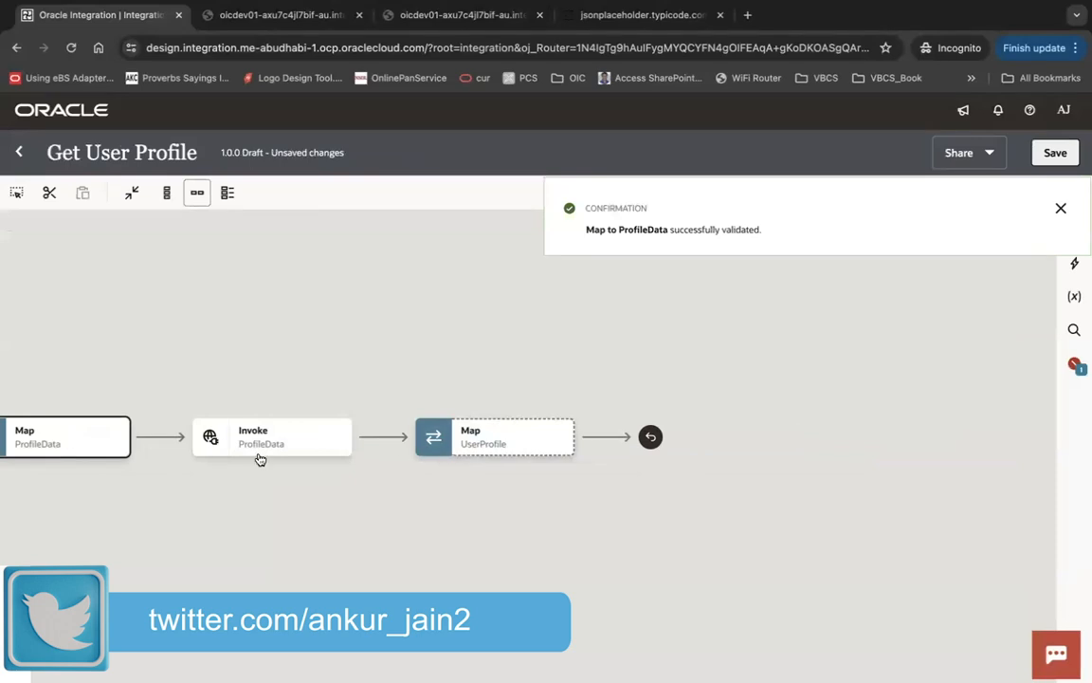
Open the UserProfile map, expand the ProfileData SOAP response, and create a target node for Response Wrapper.
mouse_move(275, 441)
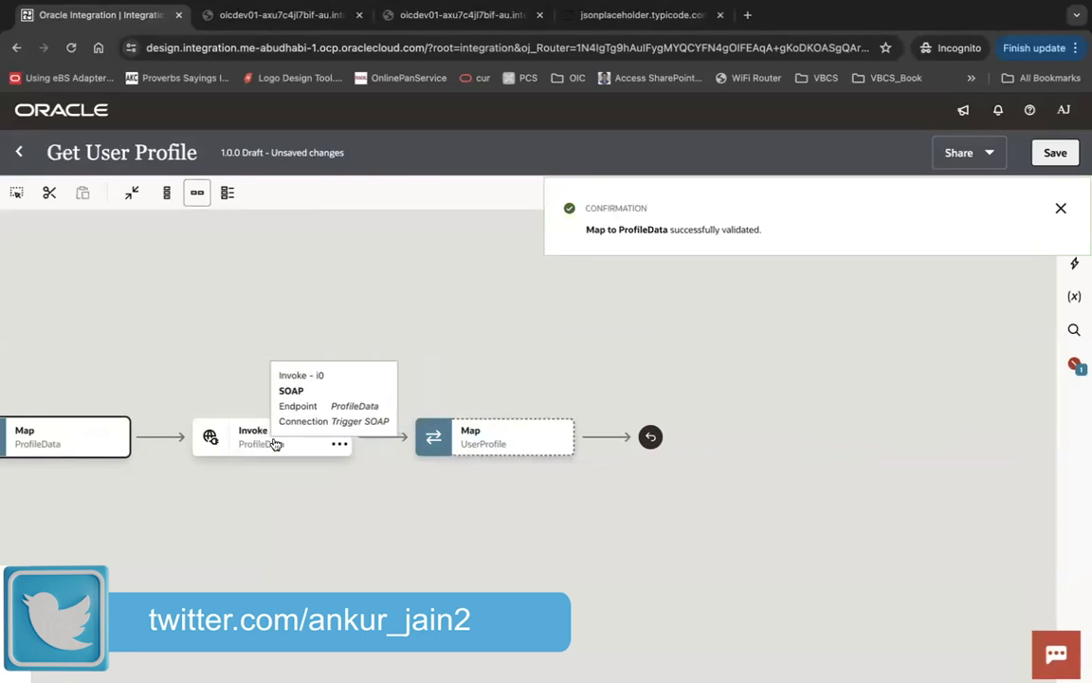
double_click(512, 443)
click(1060, 211)
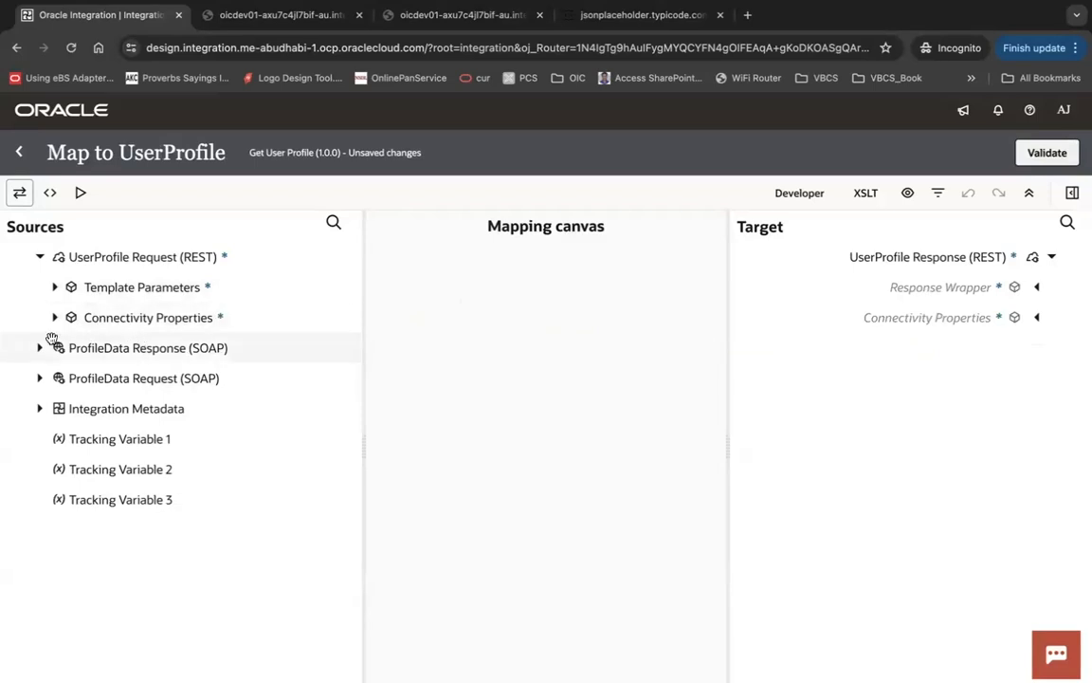
click(39, 348)
click(55, 379)
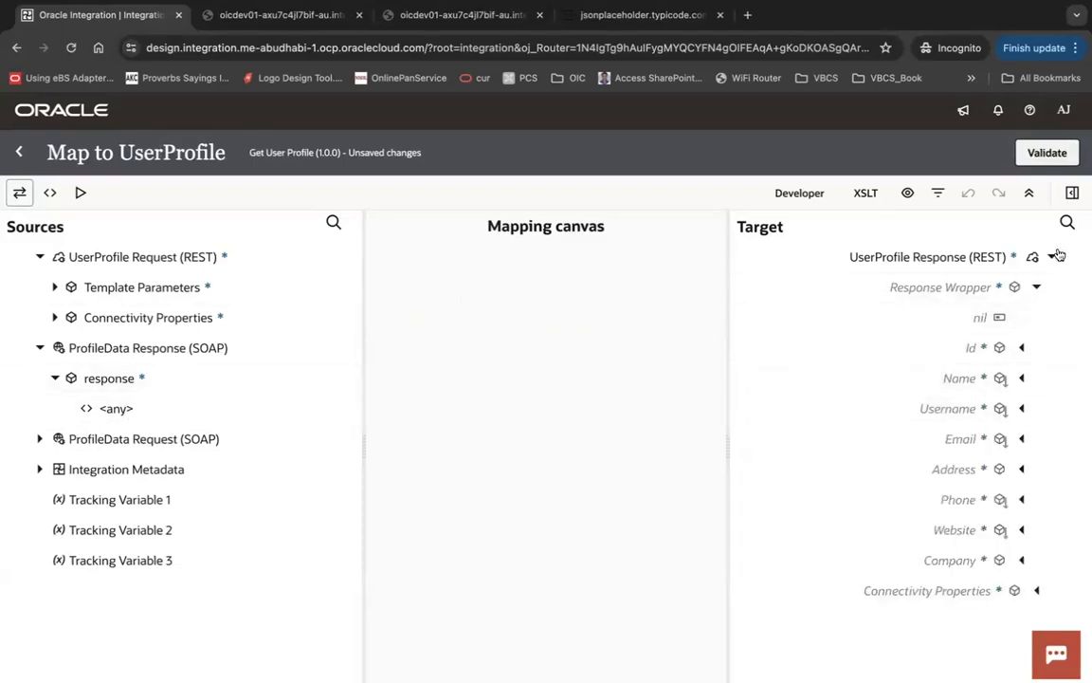
right_click(936, 289)
click(849, 388)
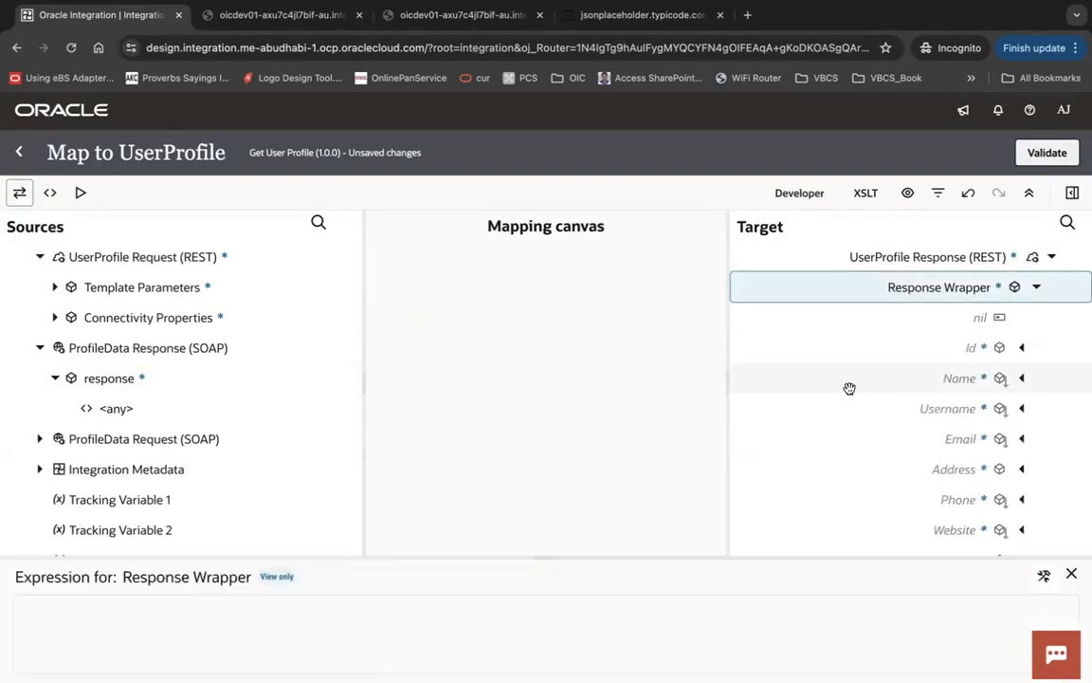
Switch the UserProfile map to XSLT mode and insert a copy-of constructor as a child of Response Wrapper.
click(1072, 195)
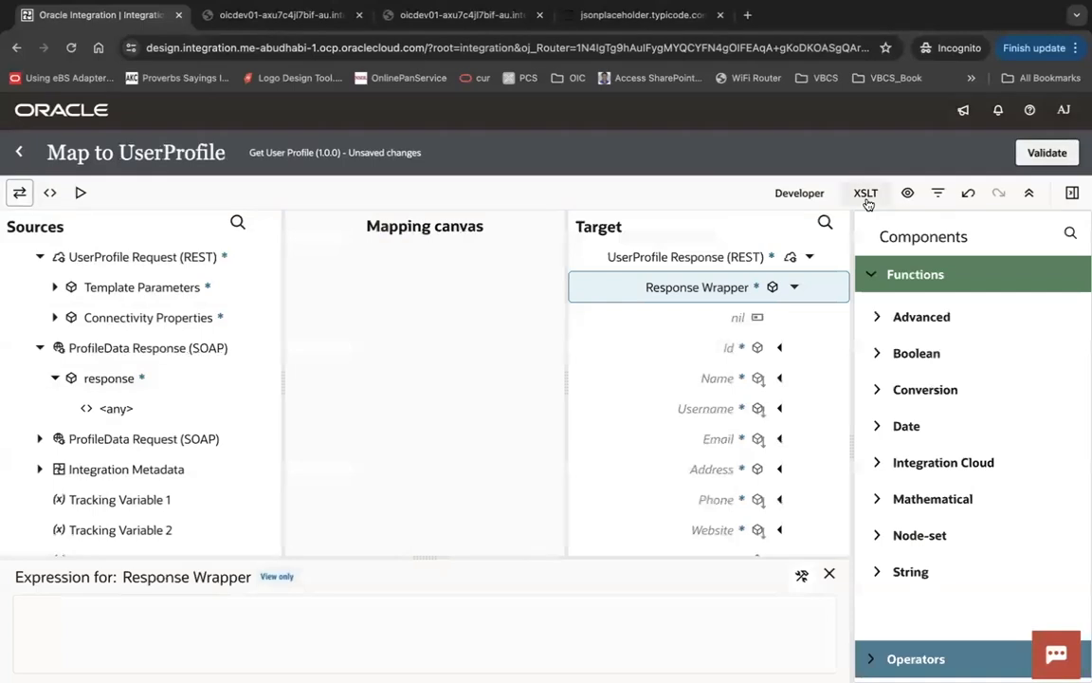
click(866, 196)
click(872, 275)
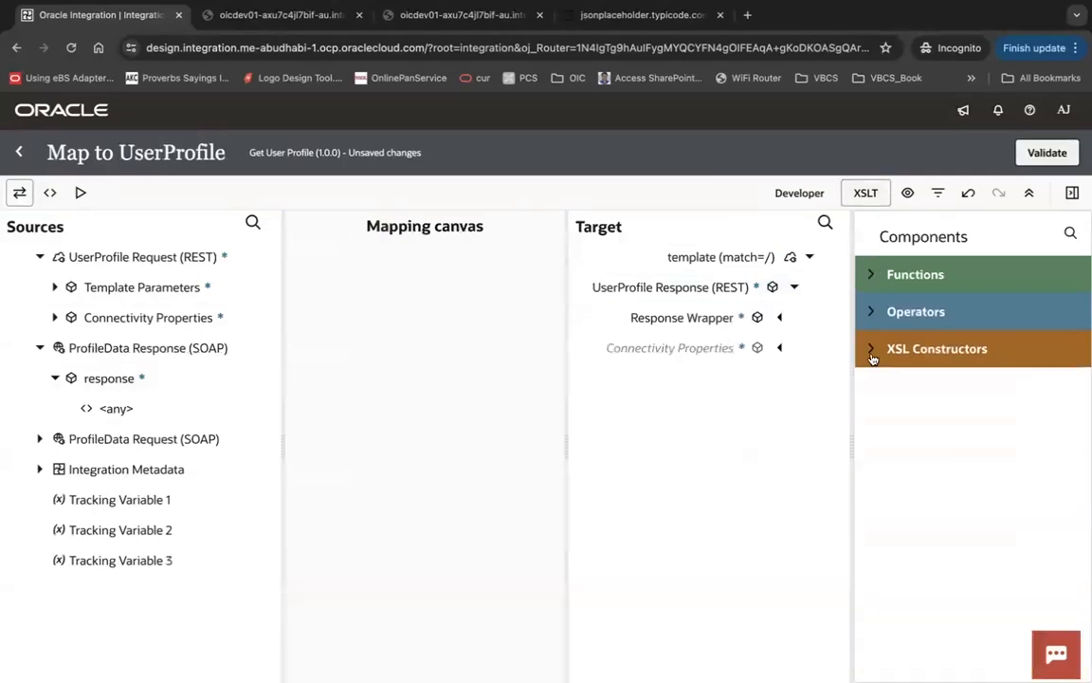
click(872, 352)
click(878, 429)
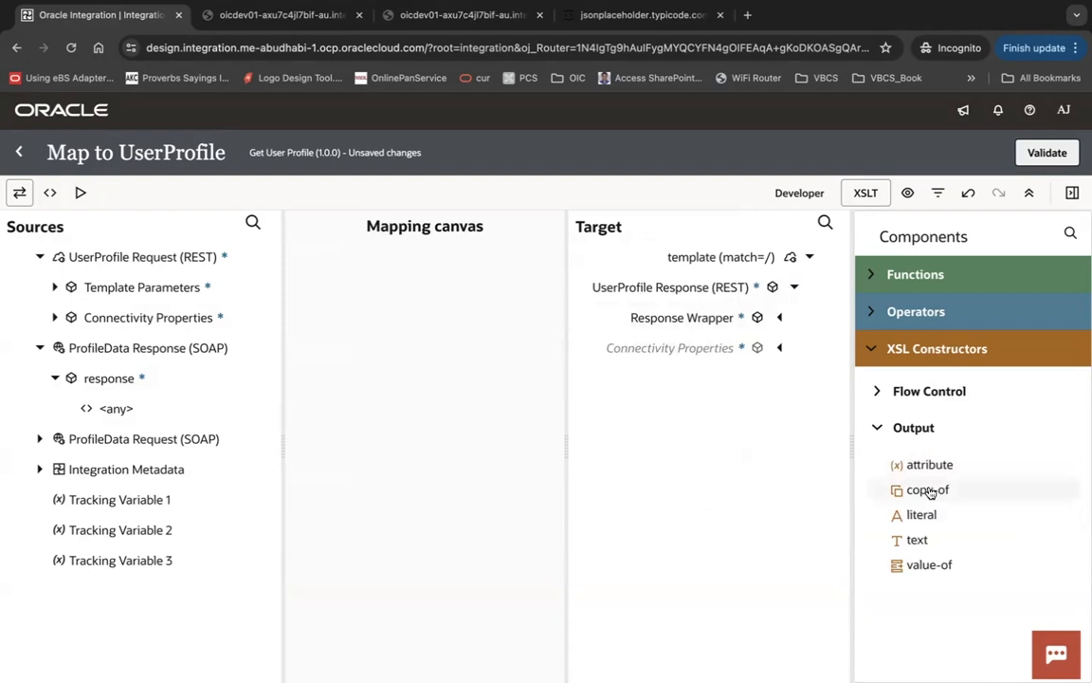
drag(887, 463, 632, 322)
drag(621, 325, 624, 321)
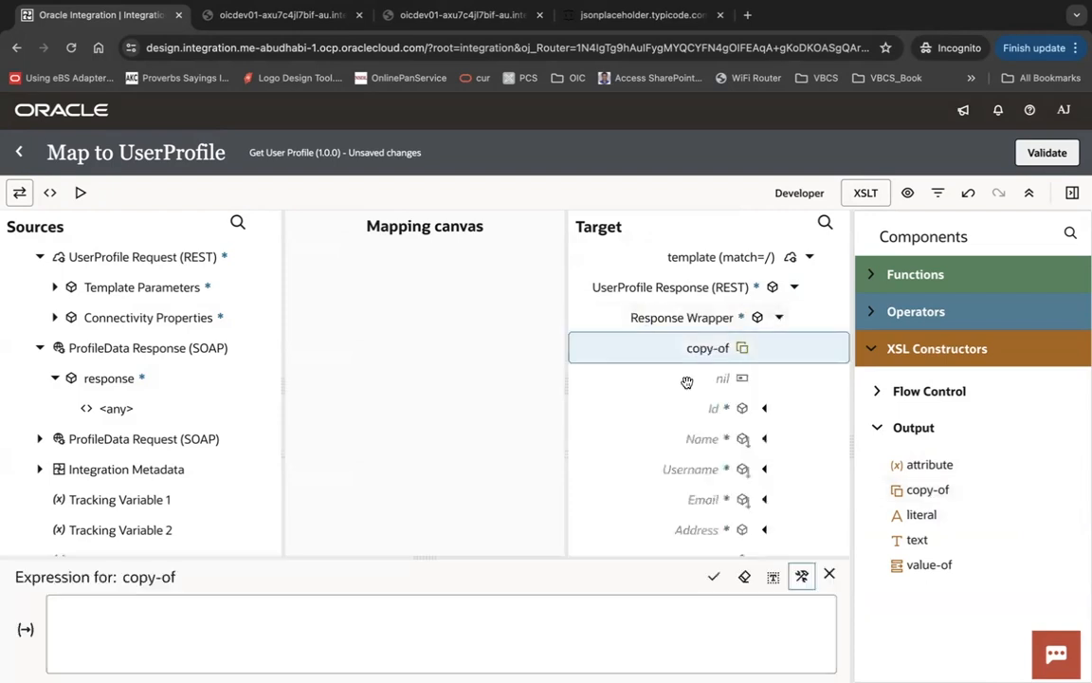
Set the copy-of expression to the ProfileData response element, $ProfileData/nsmpr0:response, and check the copy-of line in the map's source code.
drag(110, 378, 228, 623)
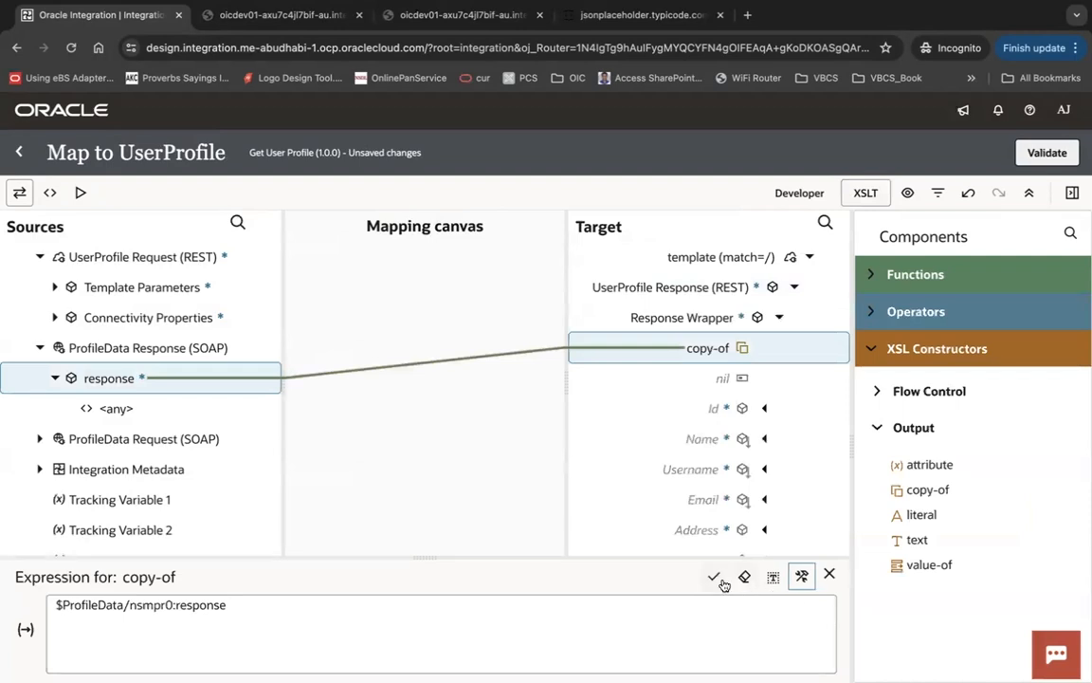
click(718, 580)
click(51, 193)
scroll(365, 668, down, 3)
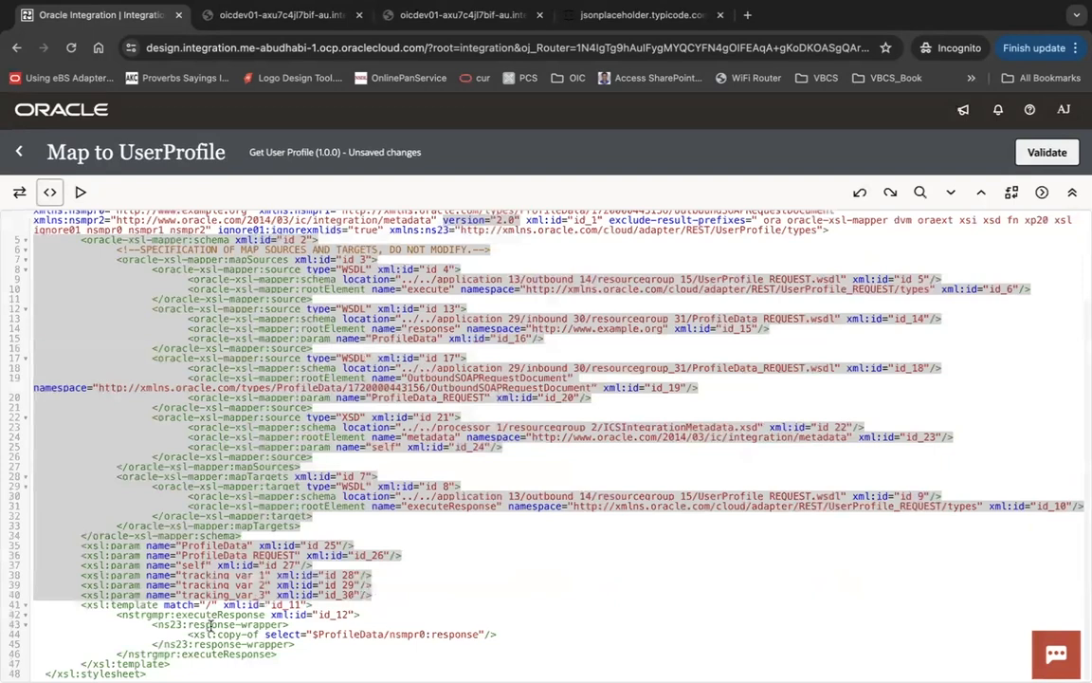
click(432, 635)
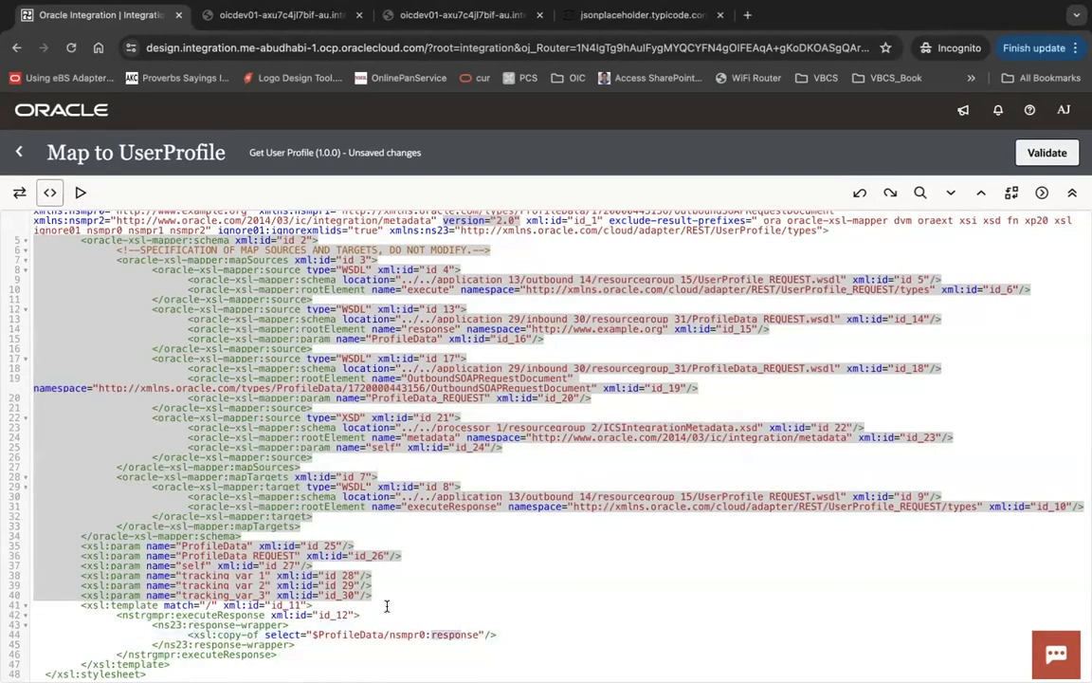
drag(212, 634, 495, 635)
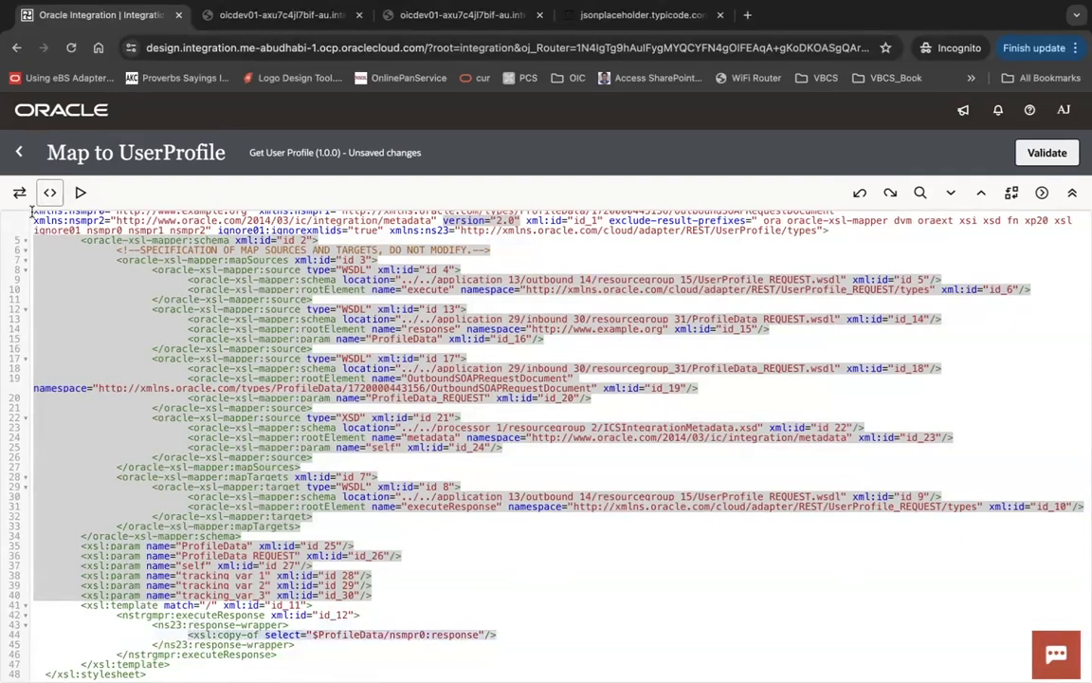
Validate the UserProfile map, leave it and save the integration.
click(25, 152)
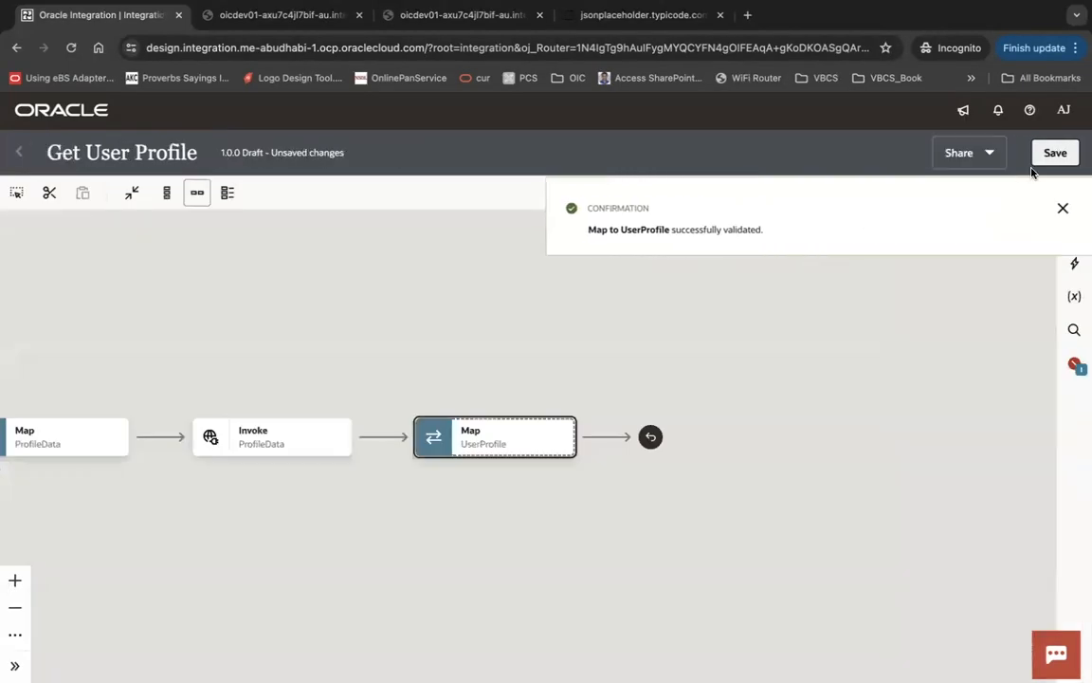
click(1054, 154)
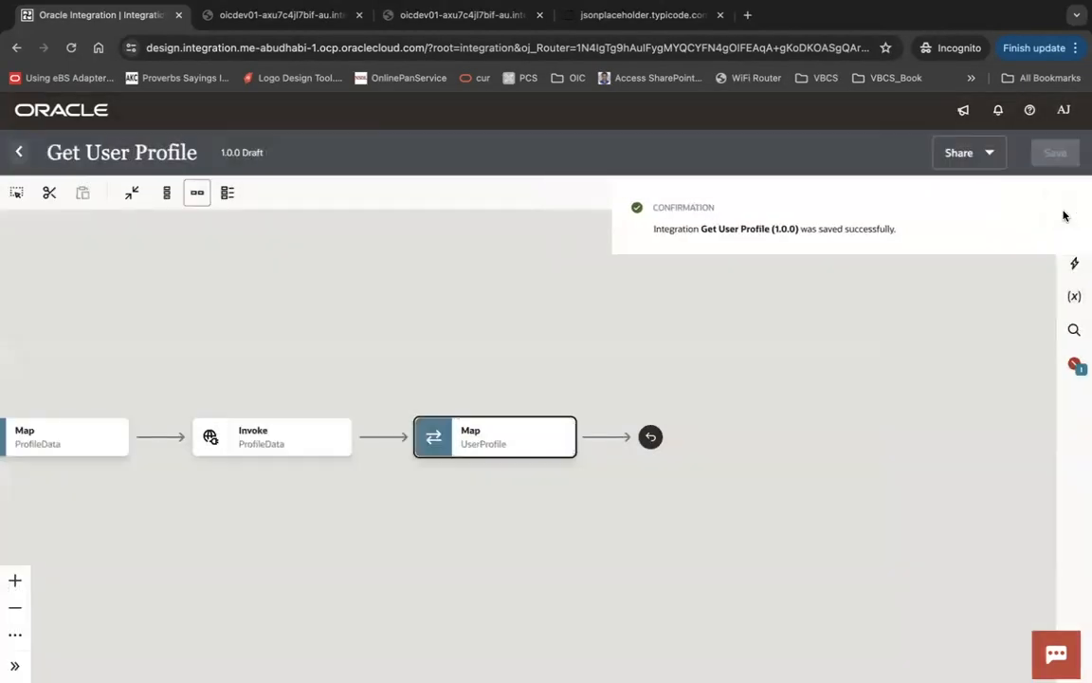
click(1062, 210)
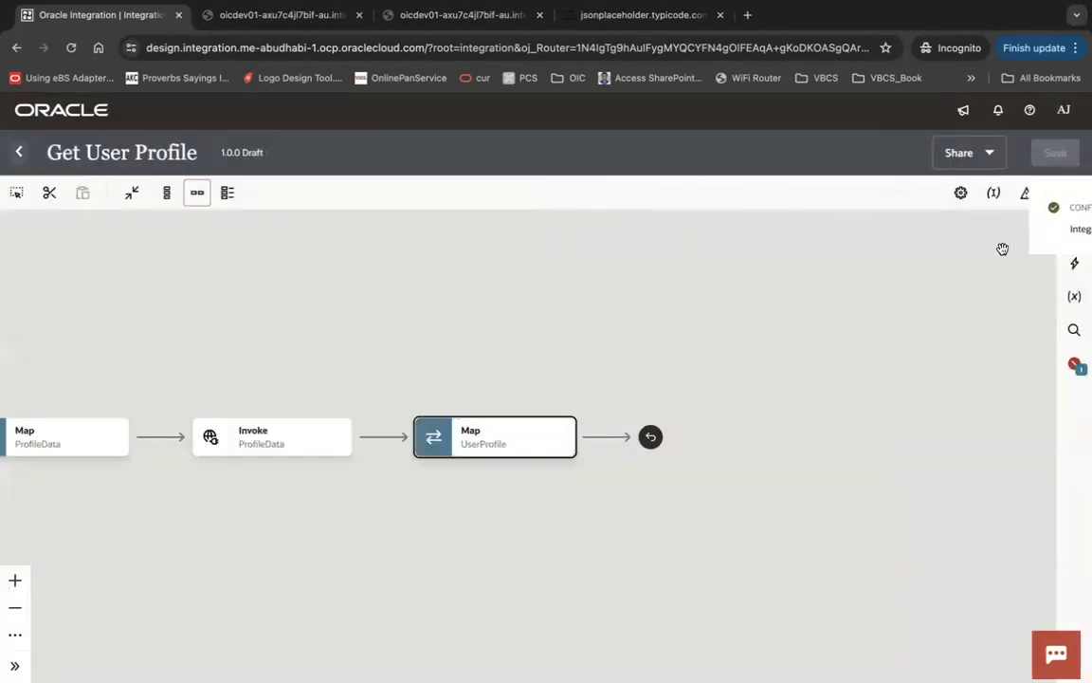
Assign the userid template parameter as the primary business identifier, then save and close the integration.
click(994, 193)
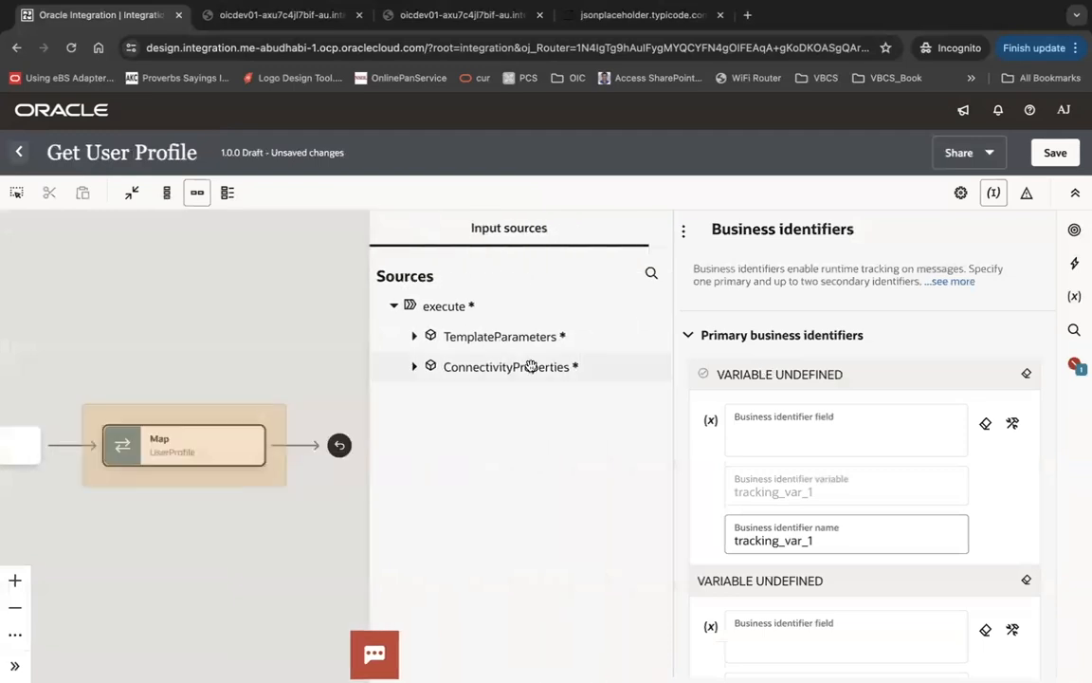
click(414, 337)
drag(474, 367, 799, 436)
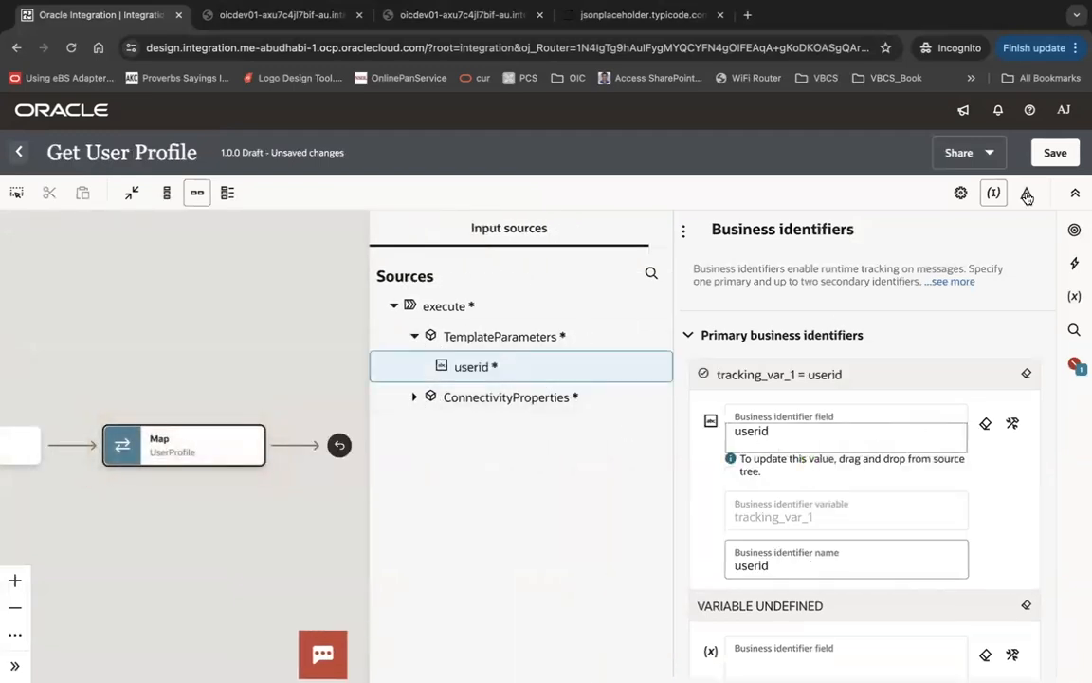
click(1068, 162)
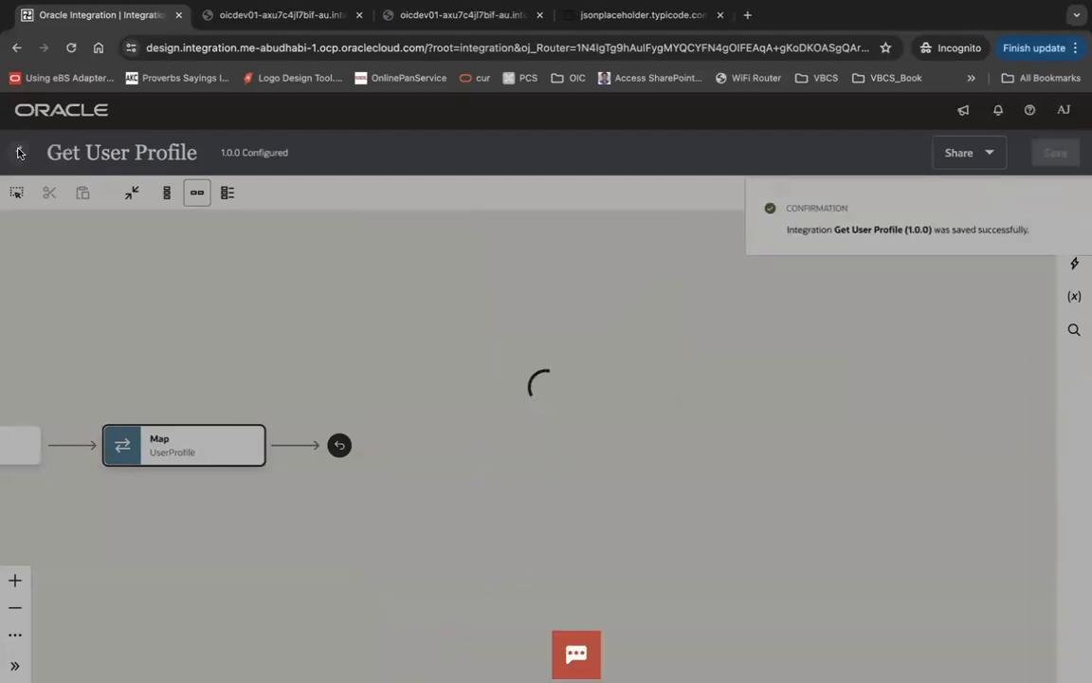
click(18, 152)
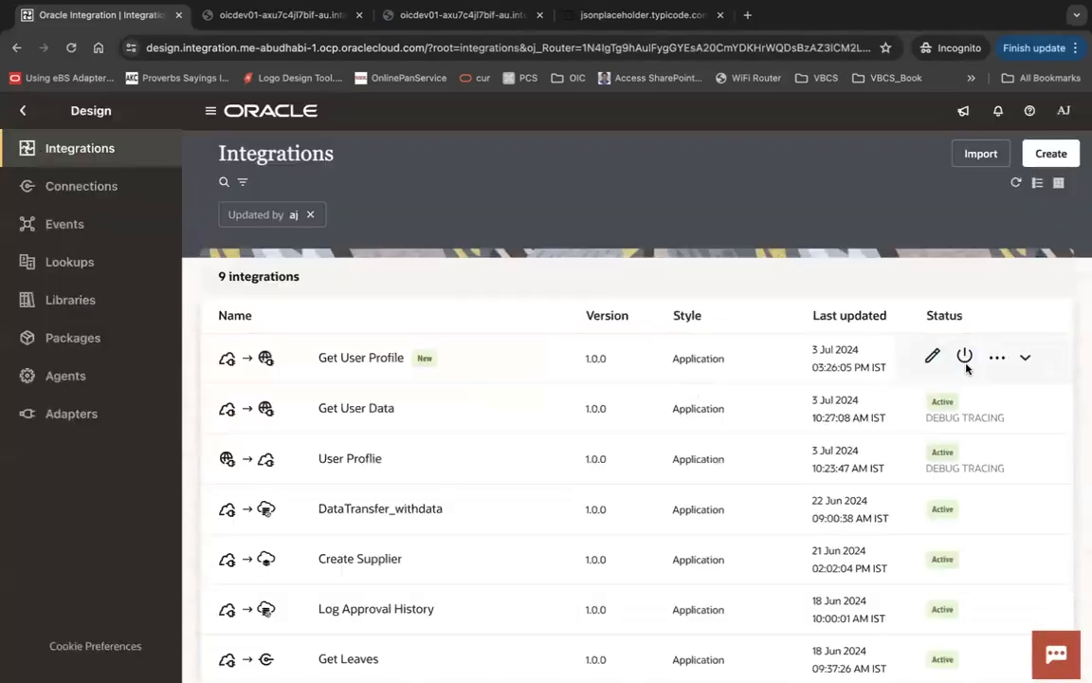
Activate the Get User Profile integration with Debug tracing and refresh the integrations list.
click(964, 357)
click(766, 312)
click(1033, 647)
click(1059, 248)
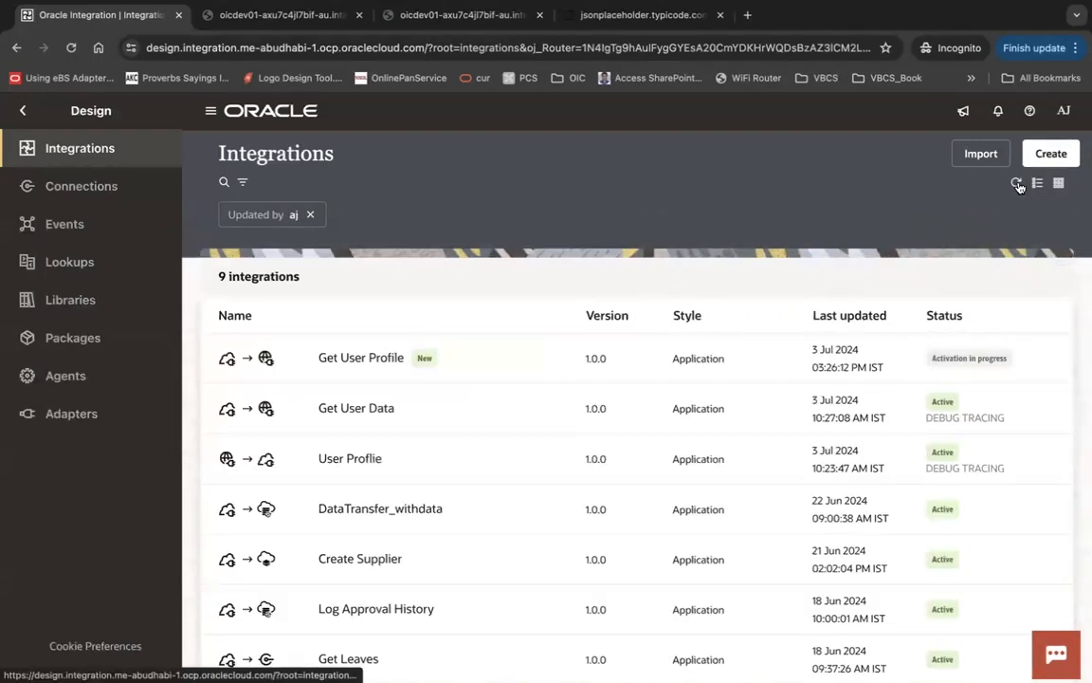
click(1018, 183)
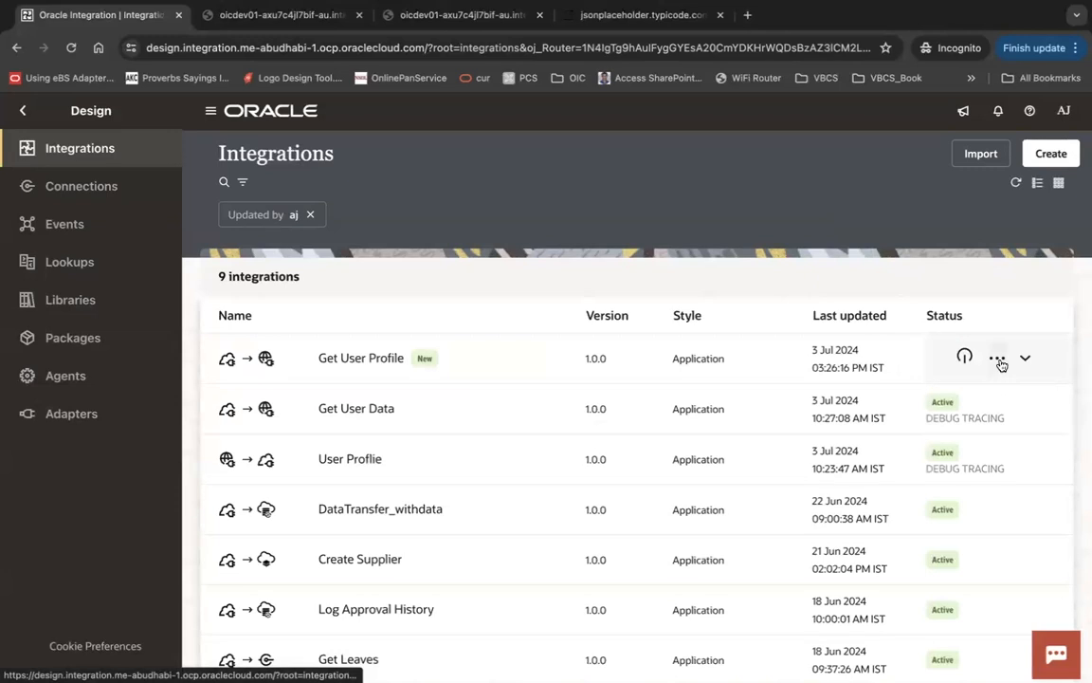
Run the Get User Profile integration with userid 2 and examine the returned user data in the response body.
click(997, 357)
click(891, 477)
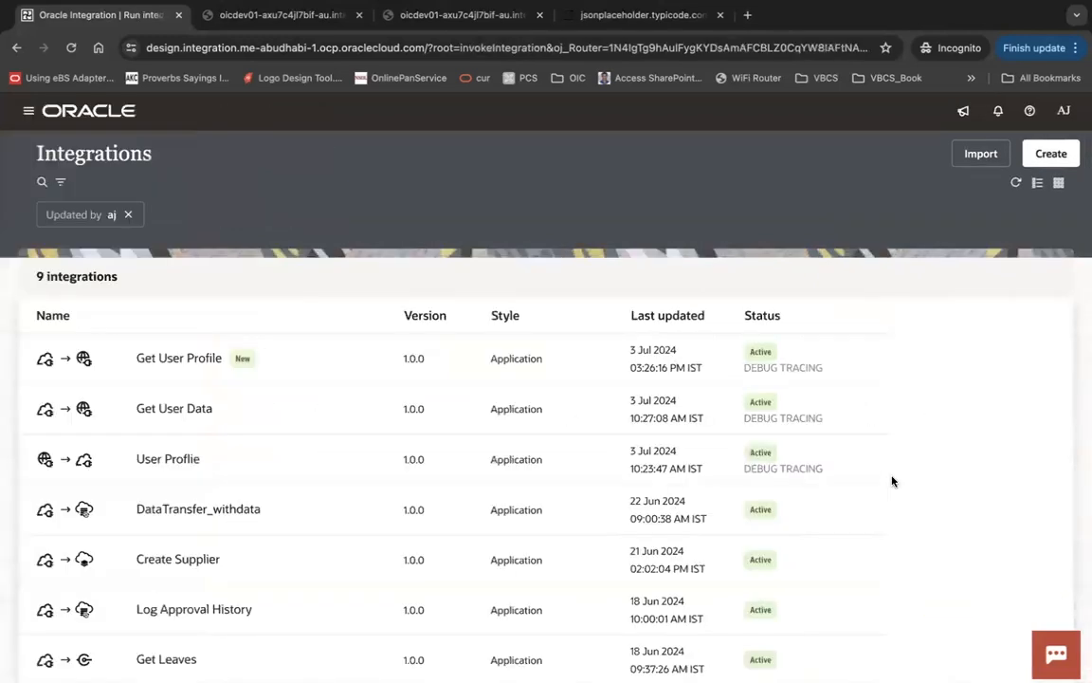
click(420, 434)
text(2)
click(1058, 235)
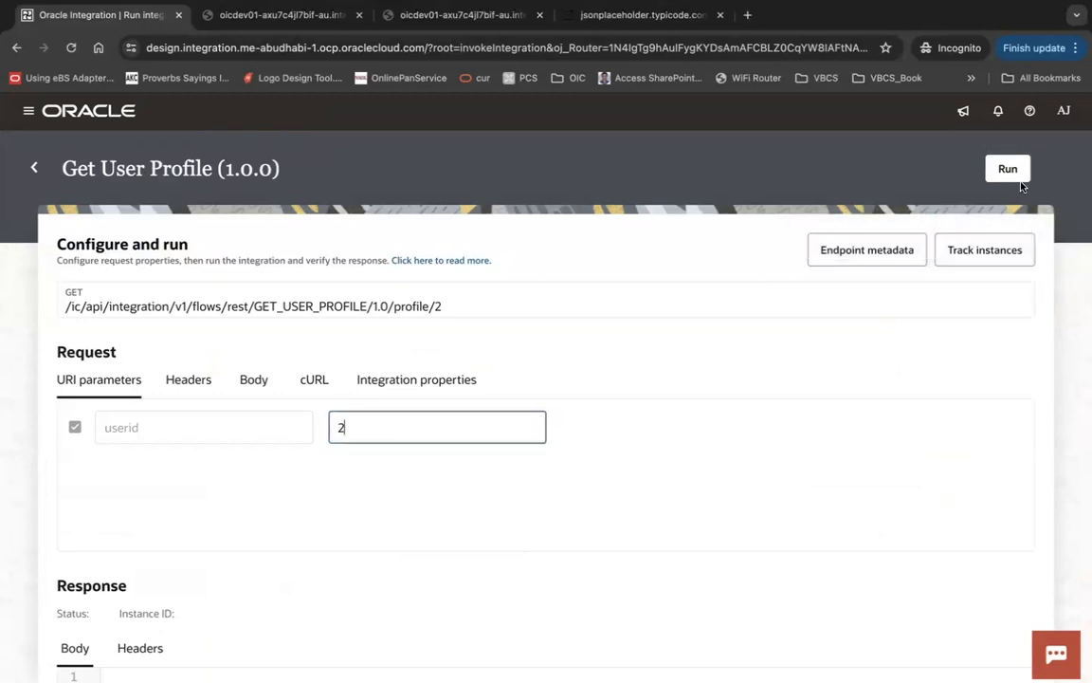
click(1007, 168)
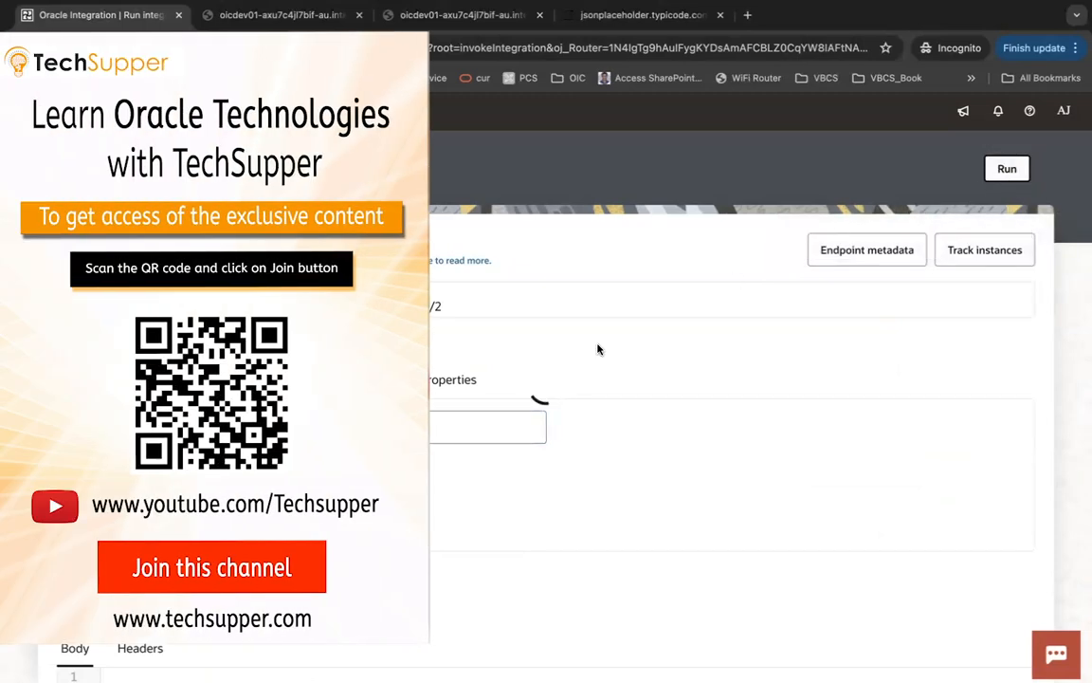
scroll(455, 415, down, 2)
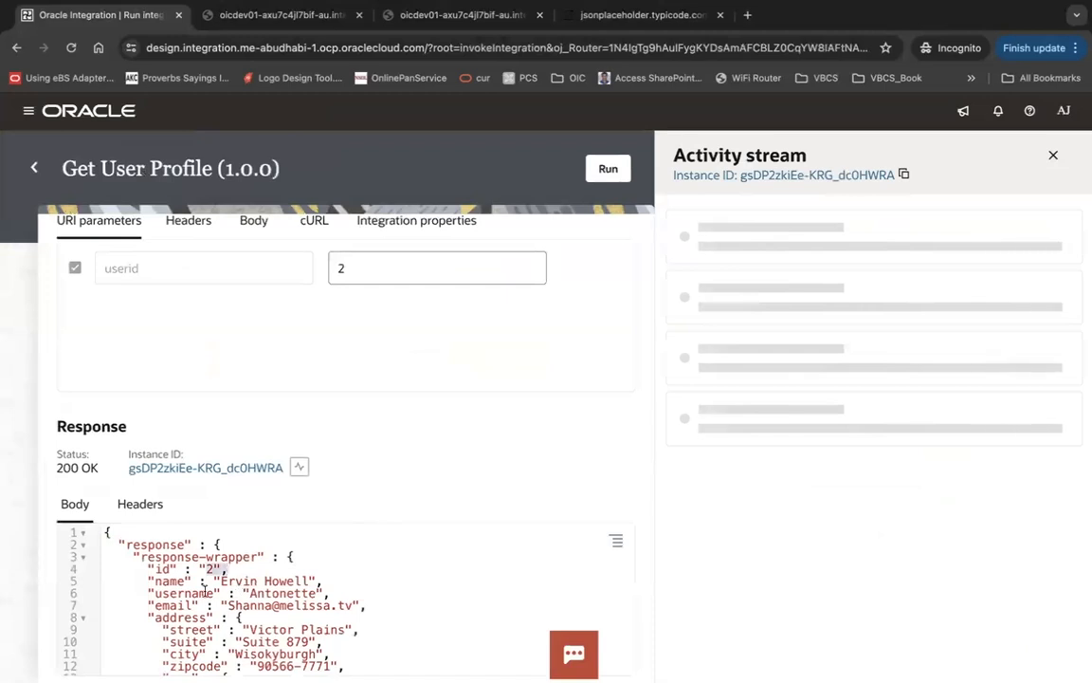
drag(186, 583, 293, 585)
scroll(294, 585, down, 4)
scroll(294, 585, up, 4)
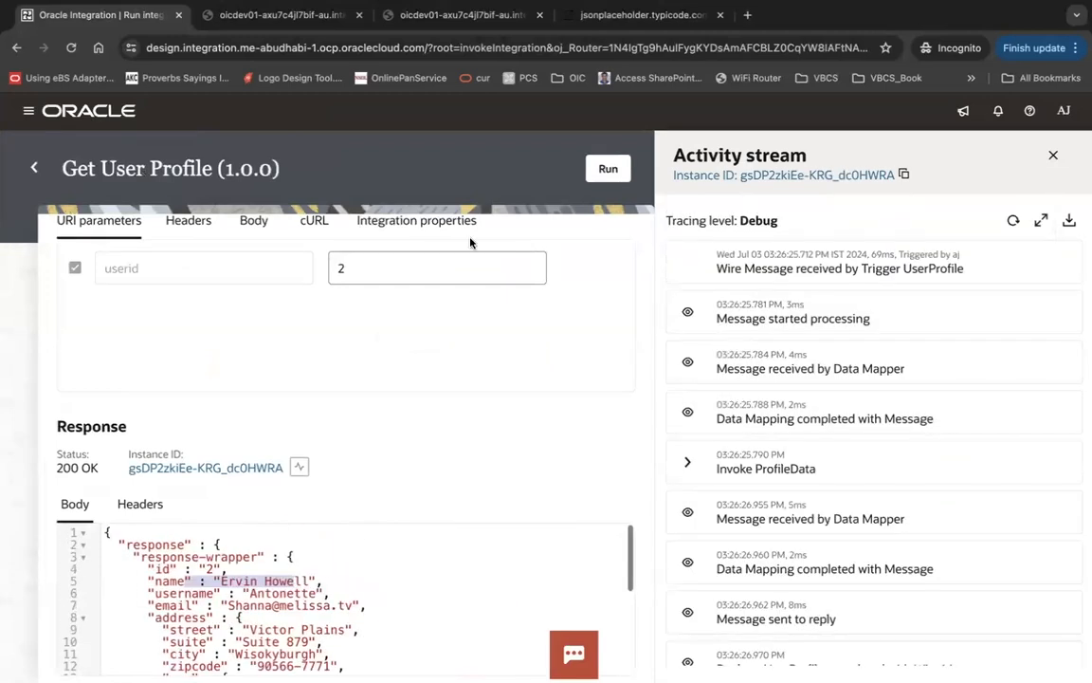
Rerun the integration with userid 3 and look through the whole response body.
click(383, 260)
key(BackSpace)
text(3)
click(608, 171)
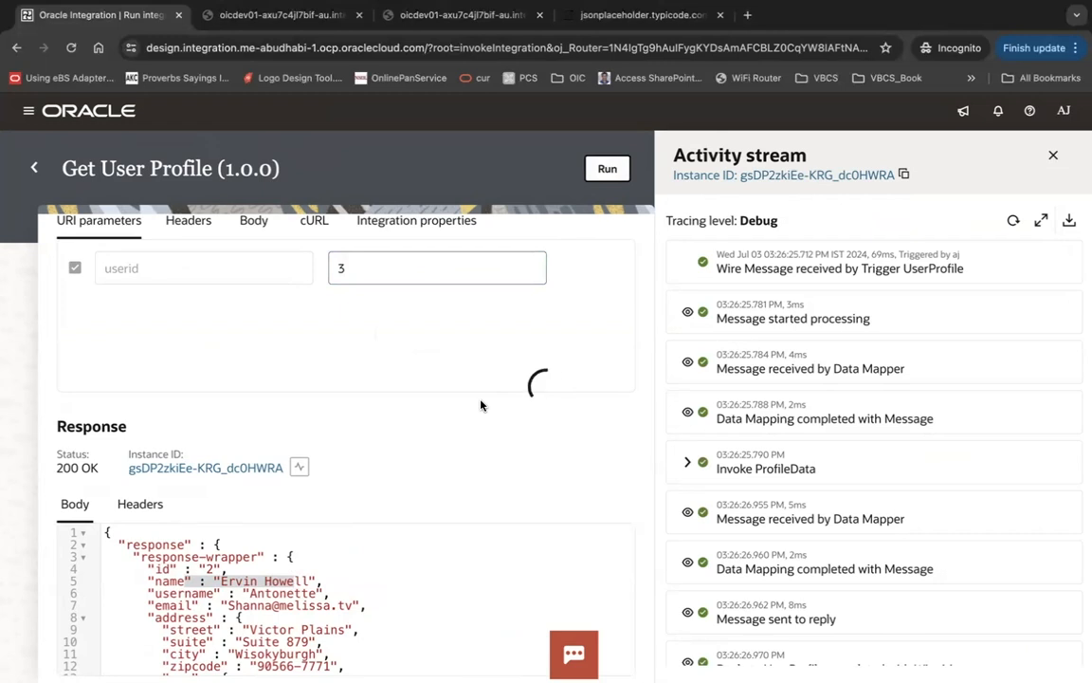
scroll(376, 594, down, 5)
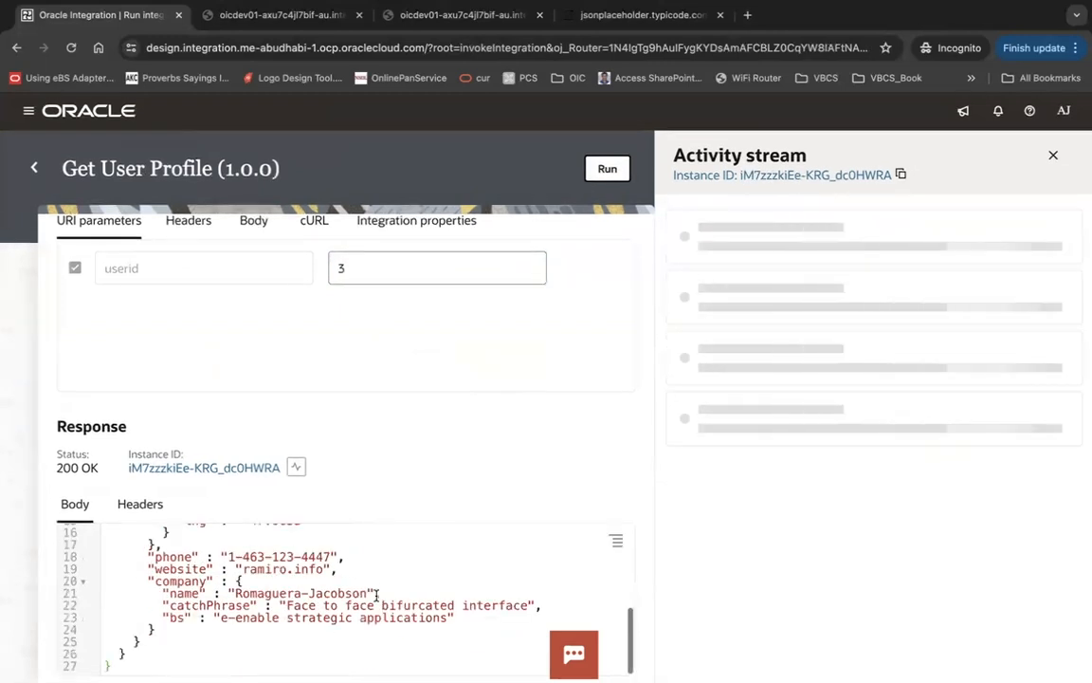
scroll(376, 594, up, 5)
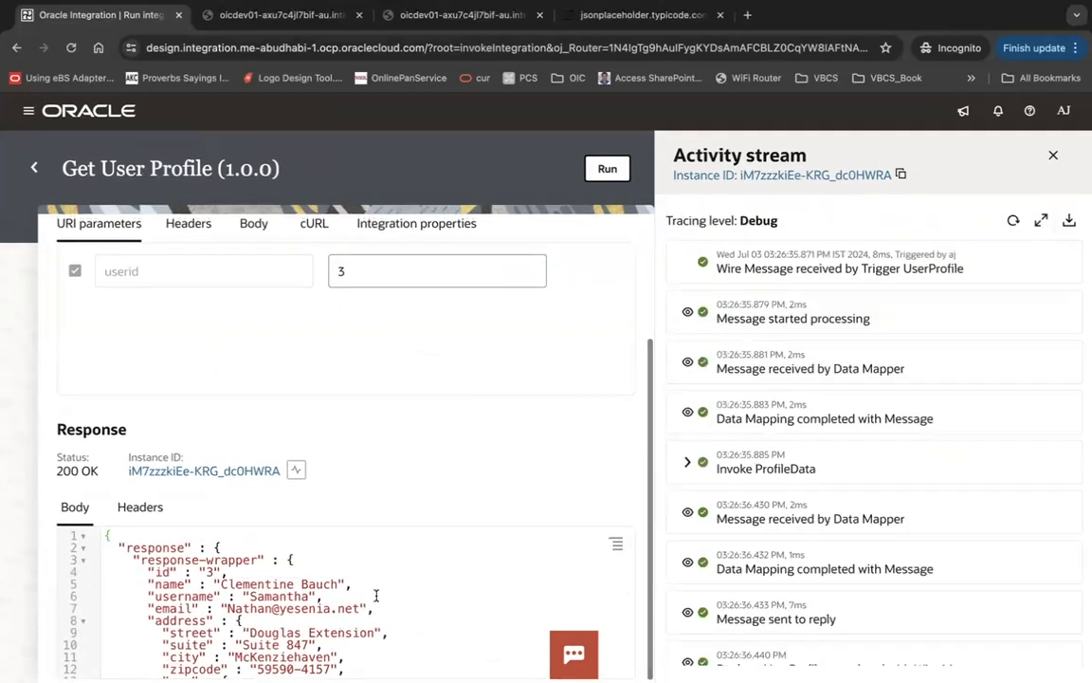